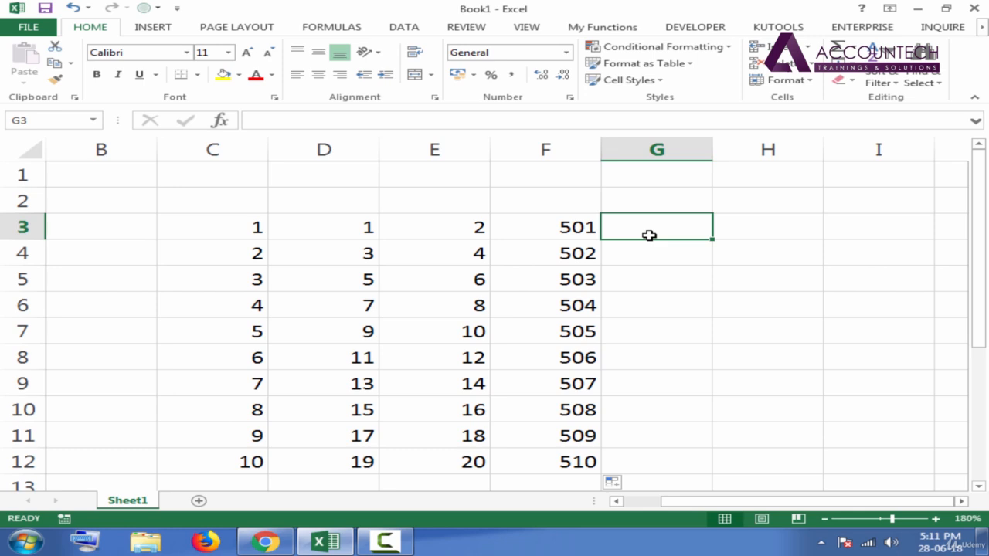
Enter January in G3 and fill the month-name series down to G12.
text(January)
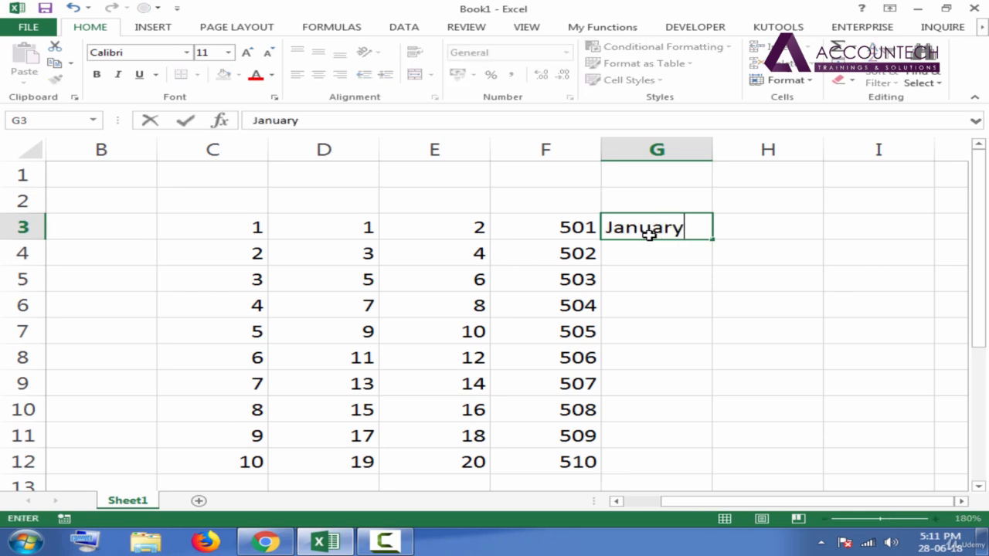
key(Return)
click(649, 232)
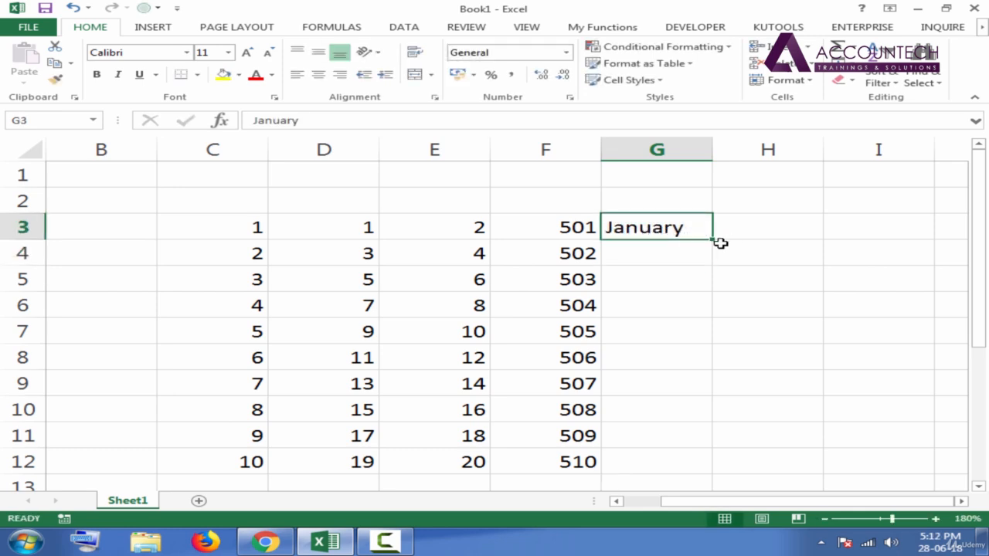
drag(715, 241, 715, 471)
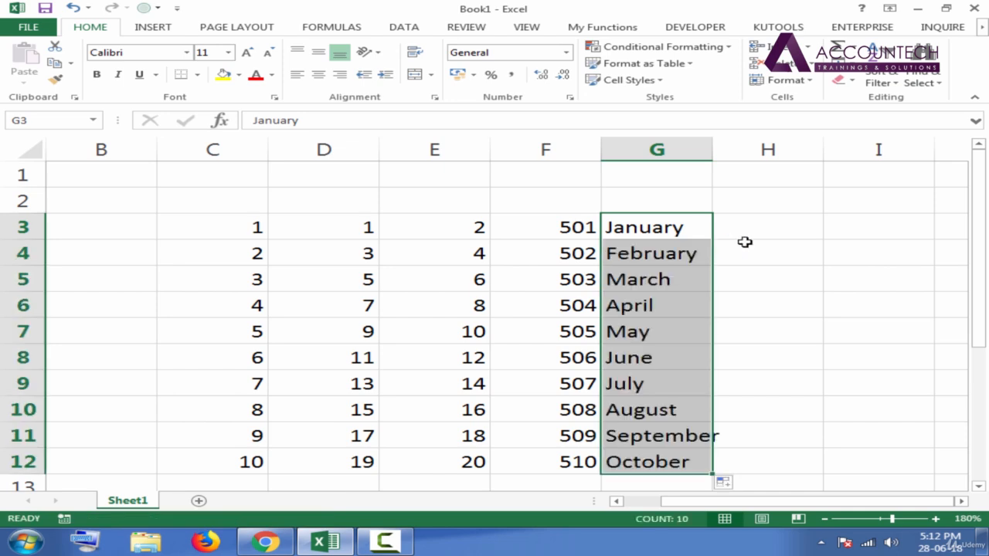
Enter the abbreviated month Jan in H3 and fill the series down to H12.
click(750, 229)
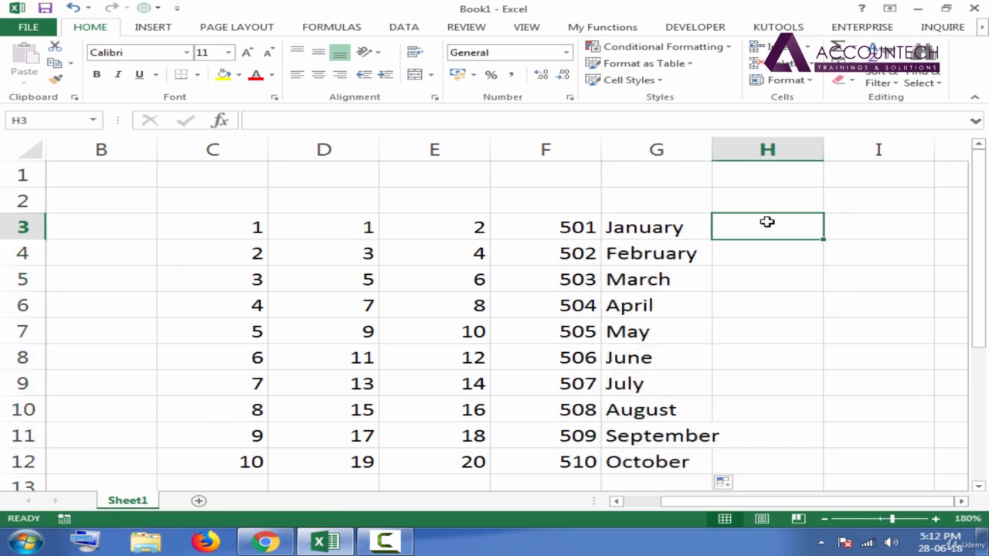
text(Jan)
key(Return)
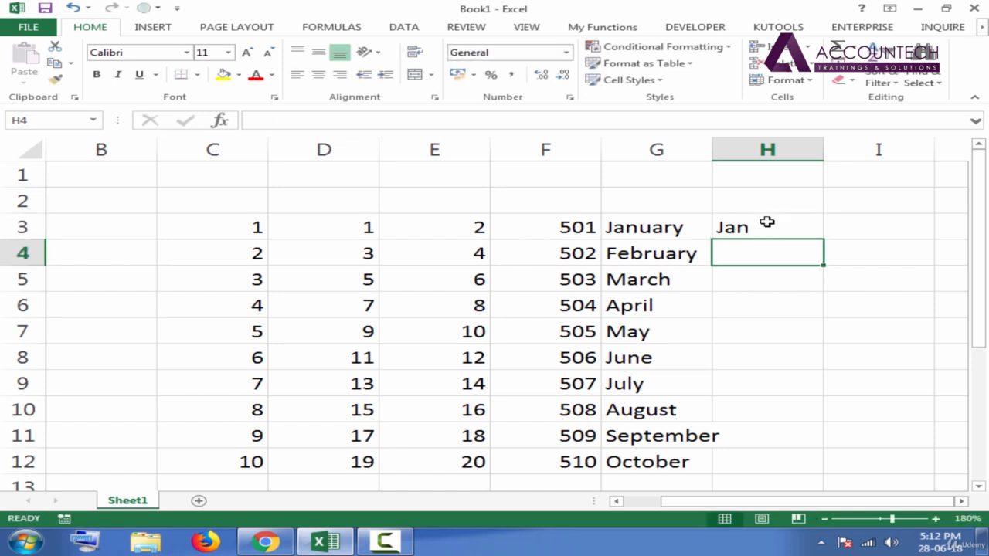
click(767, 233)
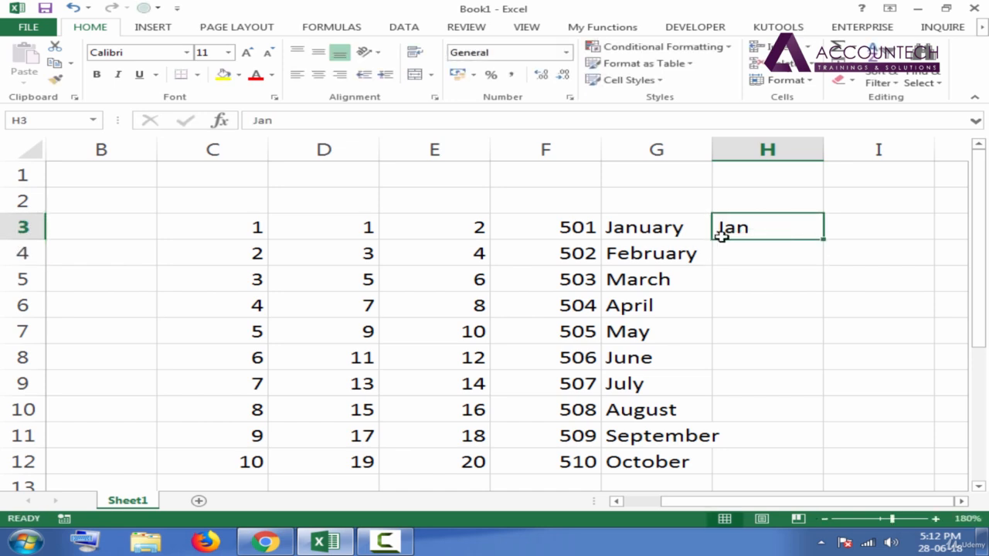
double_click(823, 241)
Enter Monday in I3 and fill the weekday series down to I12.
click(874, 228)
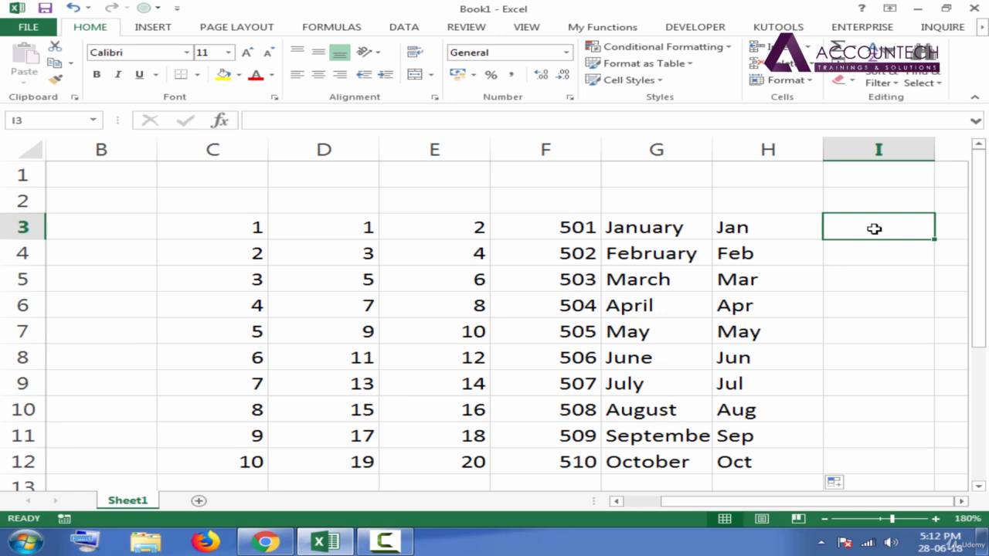
scroll(874, 229, right, 2)
text(Mond)
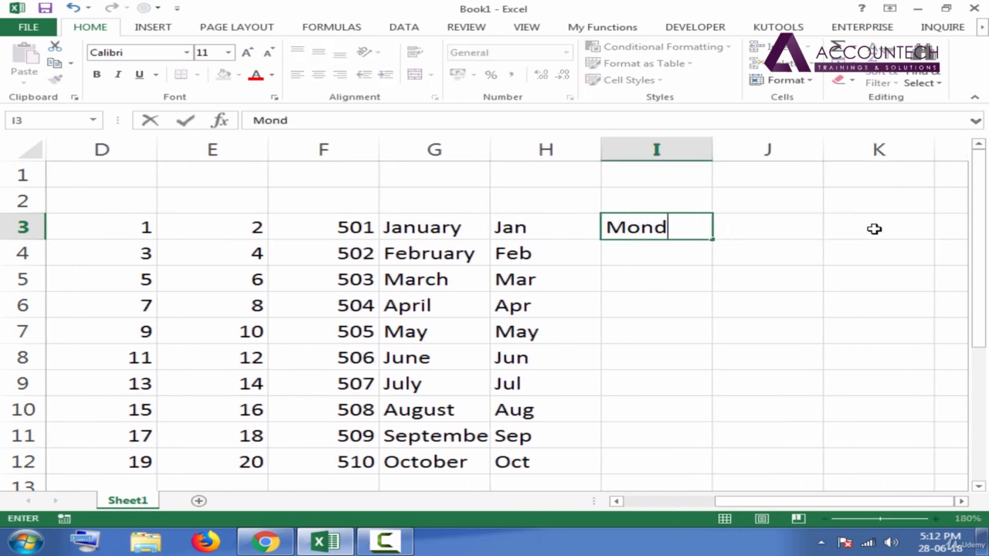
text(ay)
key(Return)
click(698, 232)
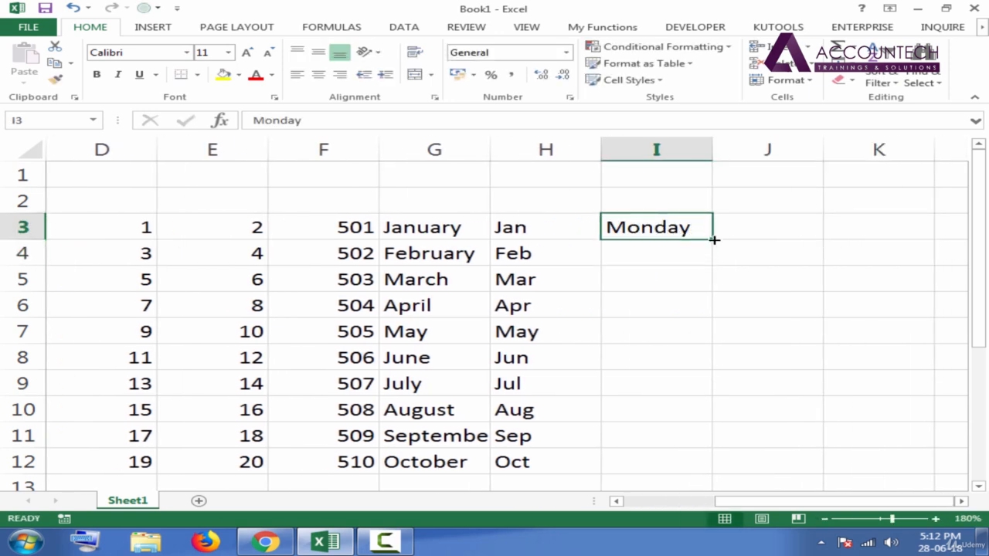
double_click(714, 239)
Enter the abbreviated weekday Mon in J3 and fill the series down to J12.
click(753, 232)
text(Mon)
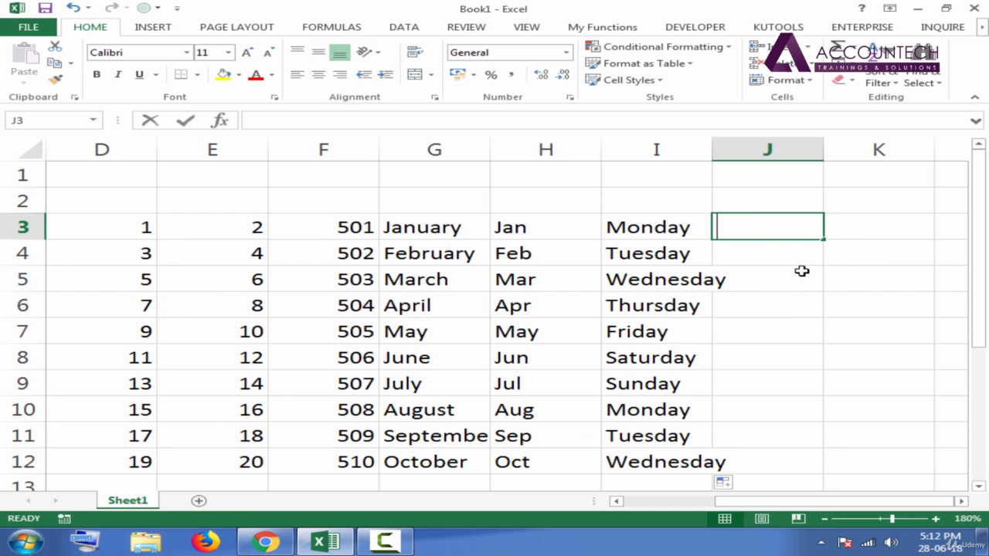
key(Return)
click(781, 226)
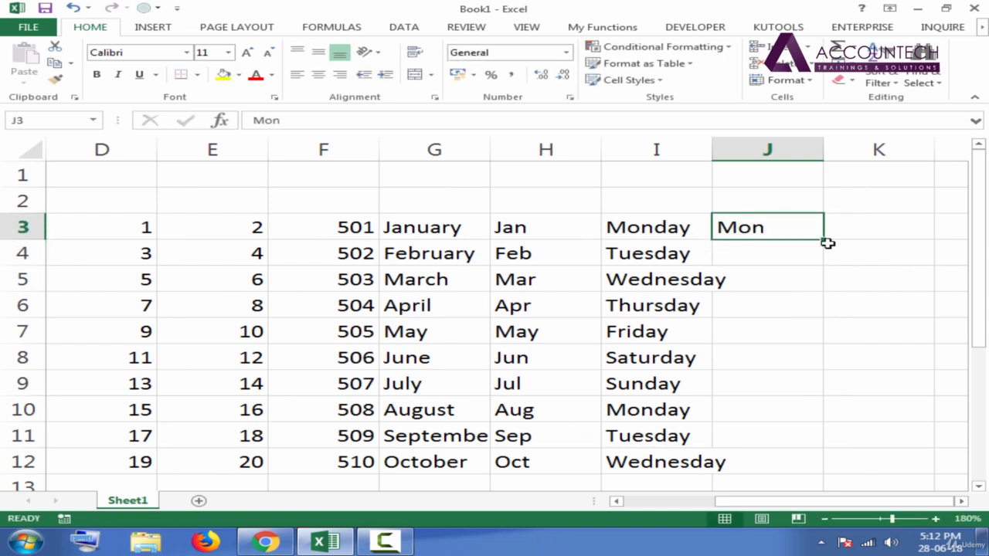
double_click(824, 241)
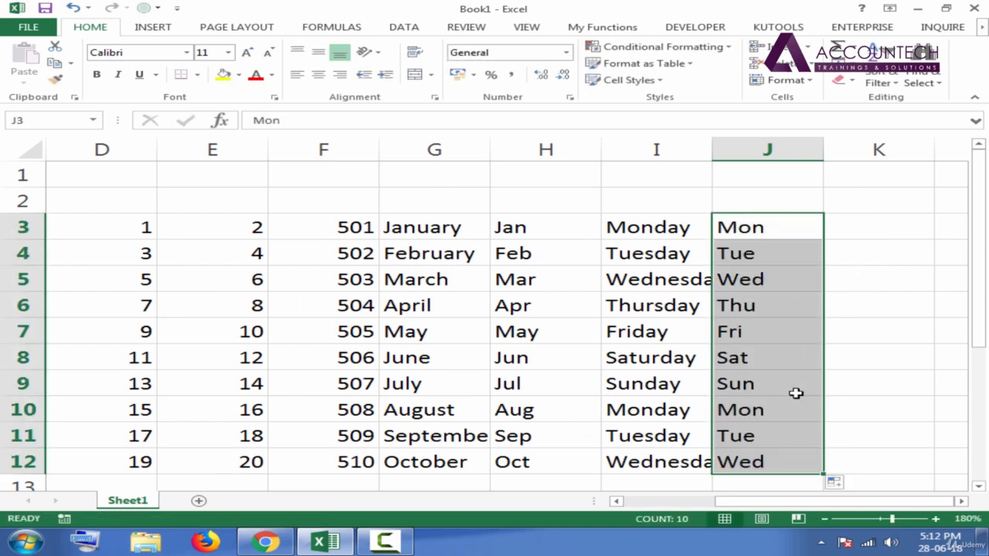
Enter 5 in B3 and 10 in B4, and extend the number series from both cells down to B12.
click(427, 238)
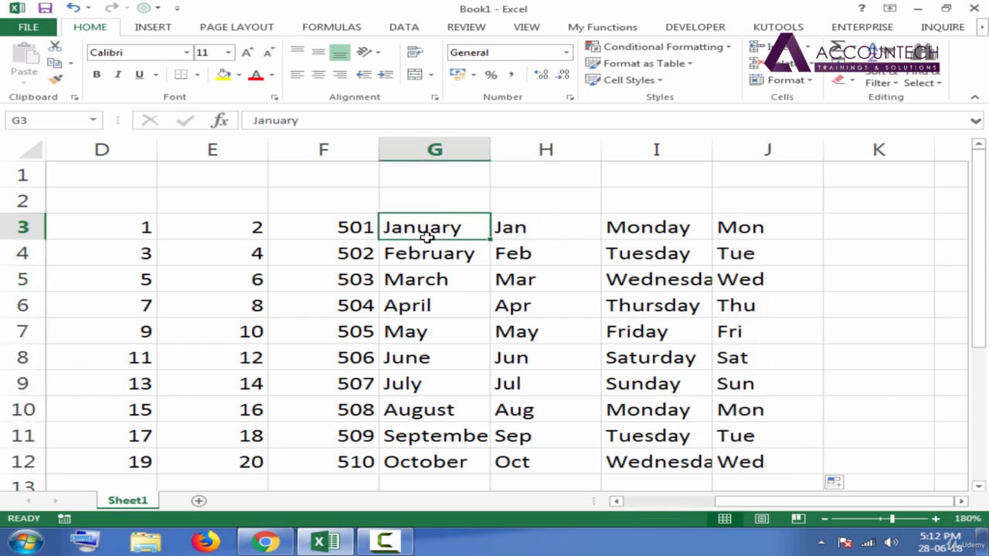
key(Left)
key(Left)
key(Left)
key(Left)
key(Left)
key(Left)
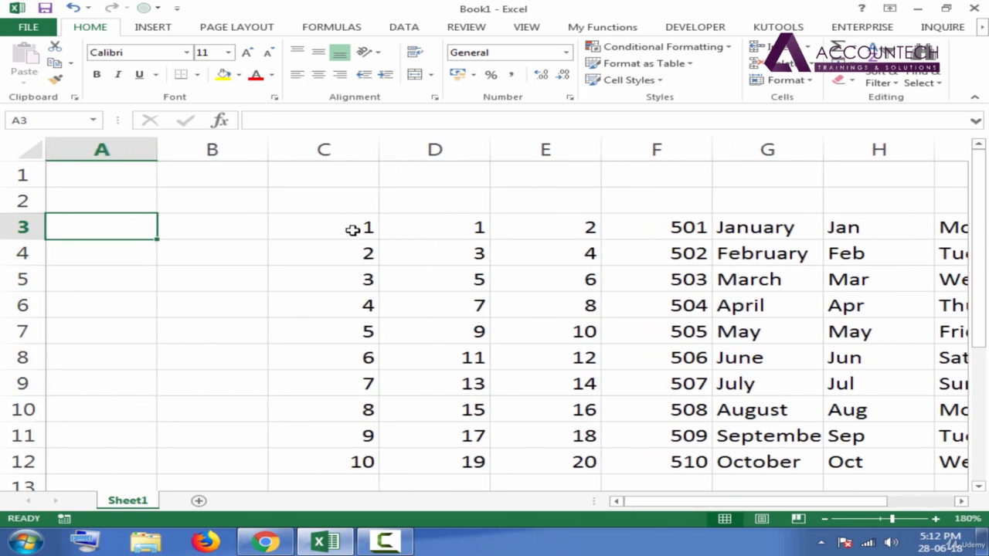
click(350, 228)
click(208, 232)
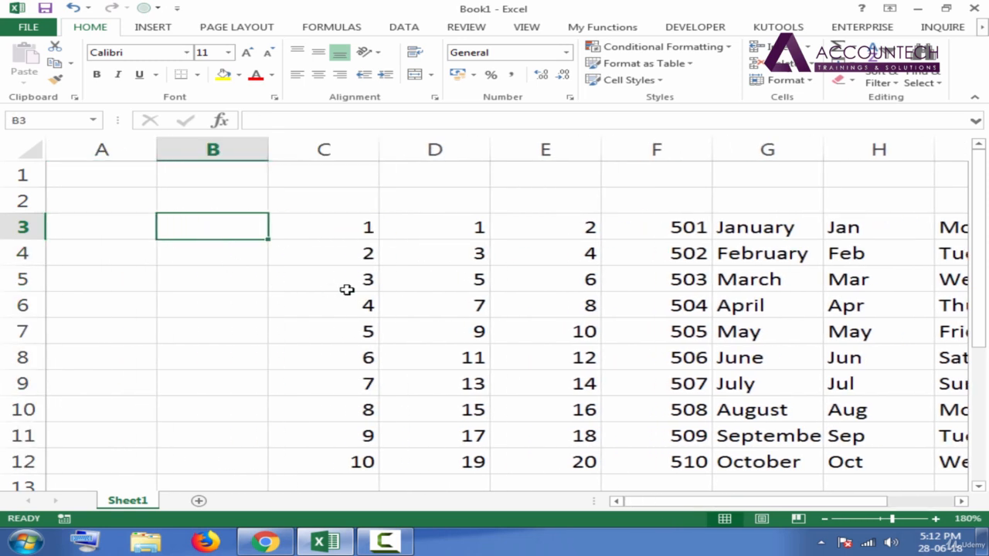
text(5)
key(Return)
text(10)
key(Return)
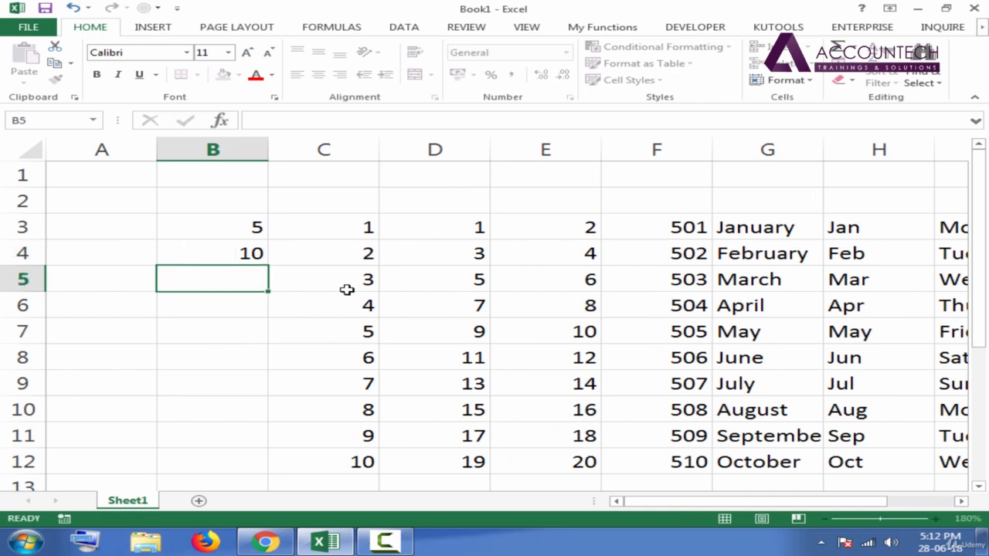
drag(243, 229, 248, 386)
click(238, 305)
Examine the filled series across the sheet, especially the first two month names in G3 and G4.
key(Right)
key(Right)
key(Right)
key(Right)
key(Right)
key(Right)
key(Up)
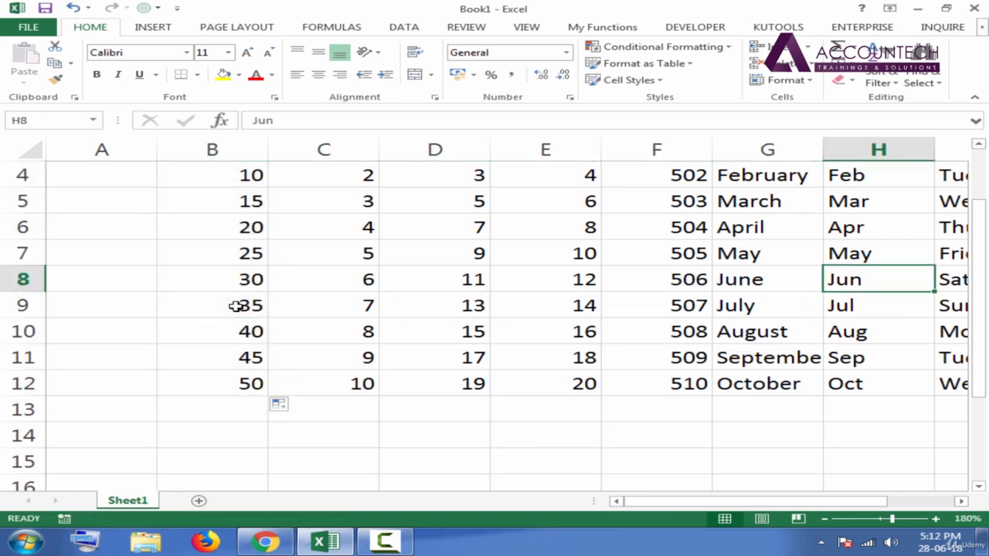
key(Up)
key(Up)
key(Up)
key(Up)
key(Up)
key(Up)
key(Up)
key(Right)
key(Right)
key(Right)
key(Right)
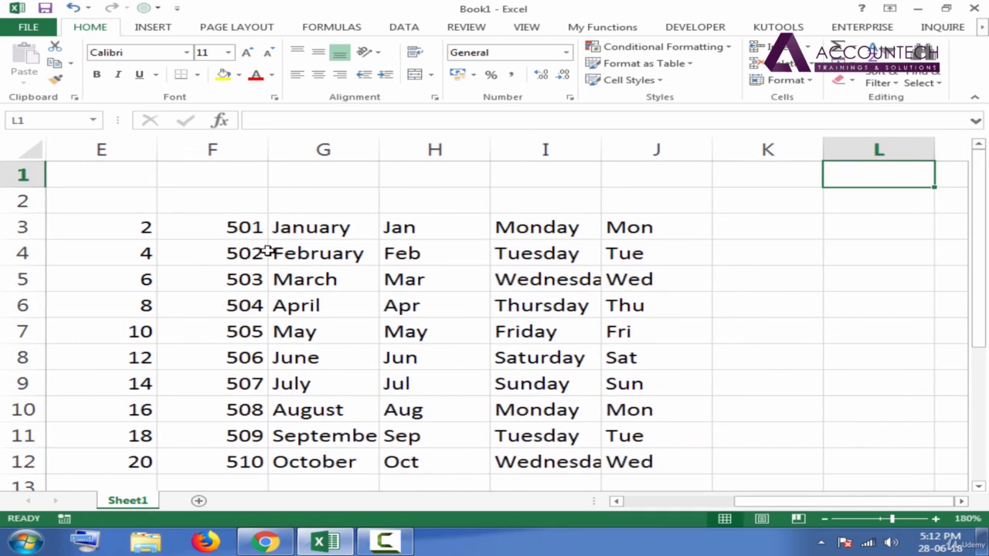
click(323, 228)
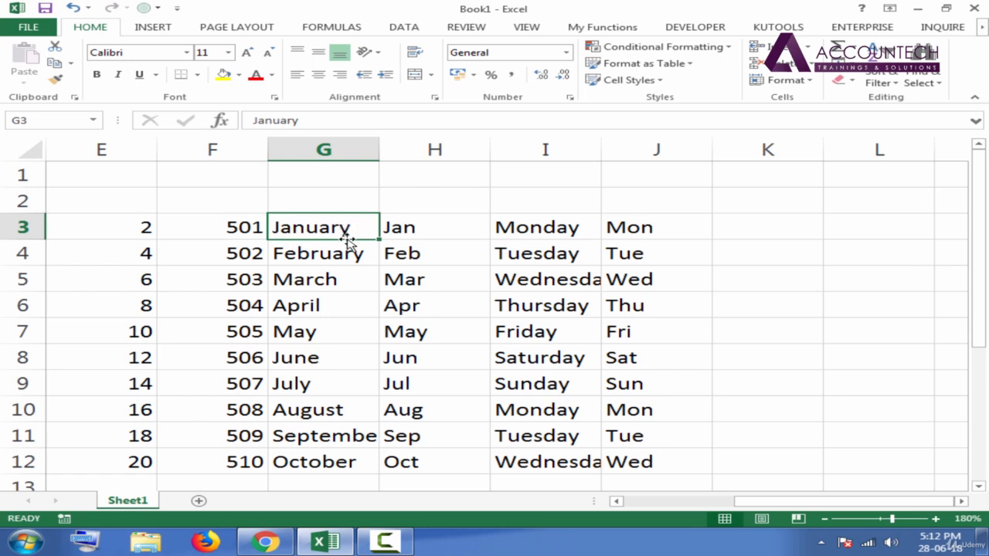
click(322, 255)
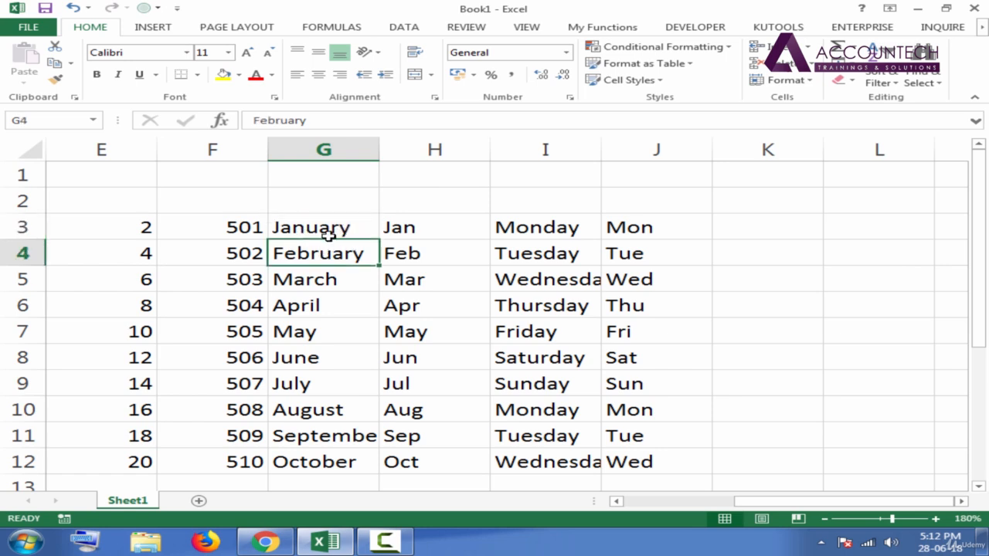
click(322, 228)
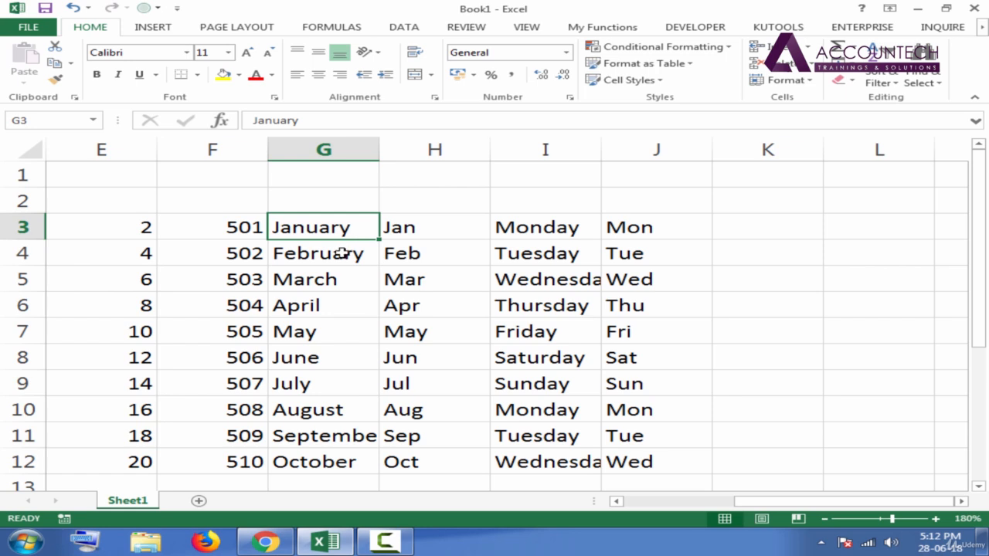
click(349, 253)
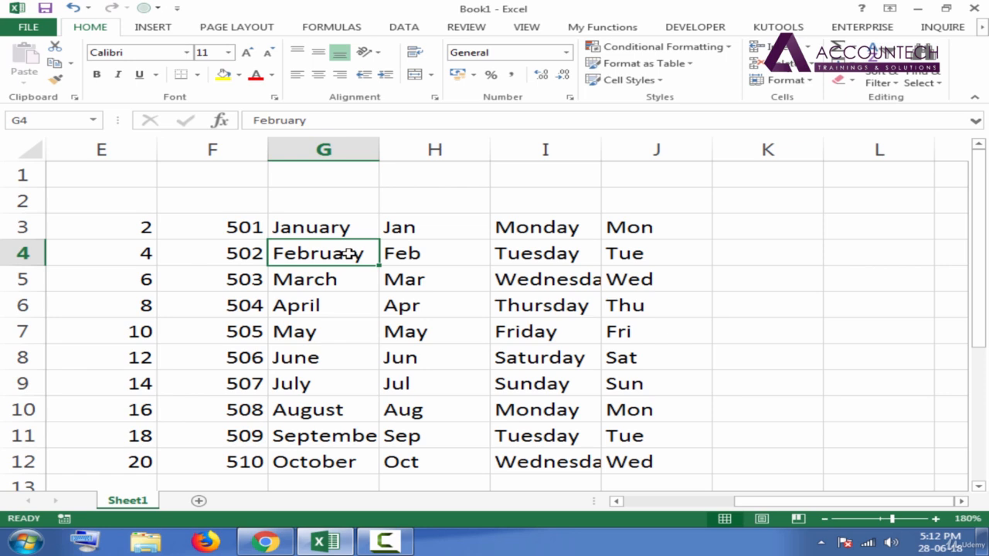
click(327, 229)
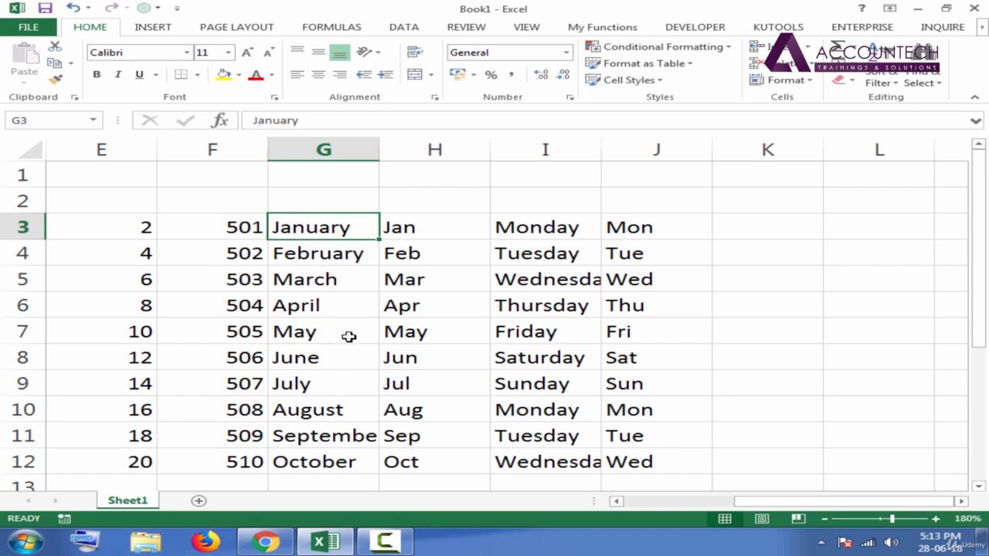
click(333, 256)
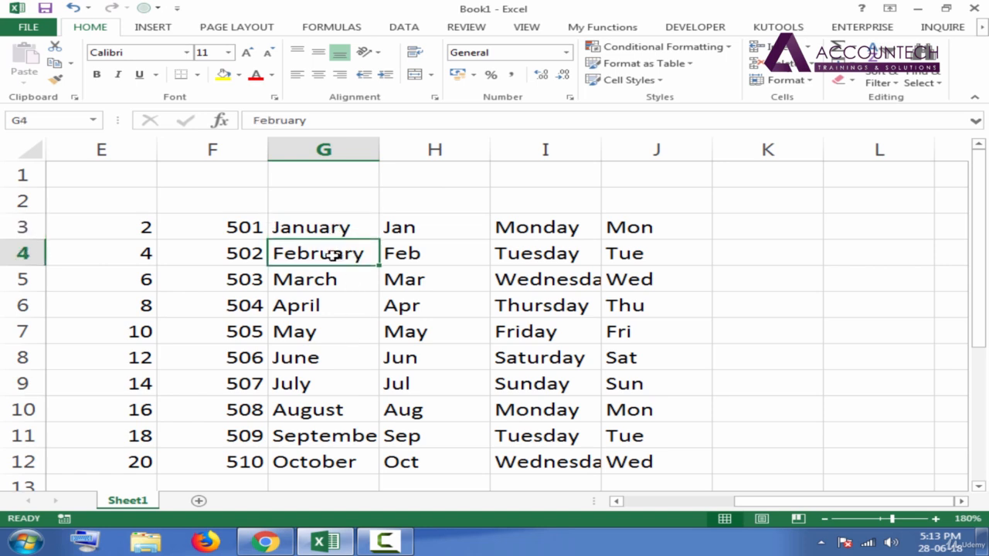
click(329, 231)
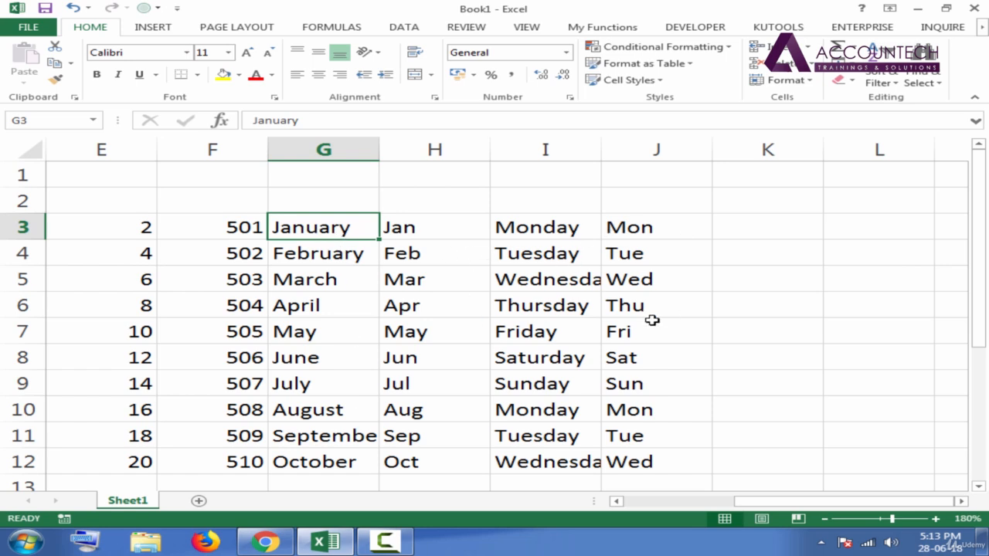
Enter a person's first name in K3 beside the abbreviated weekdays.
click(758, 228)
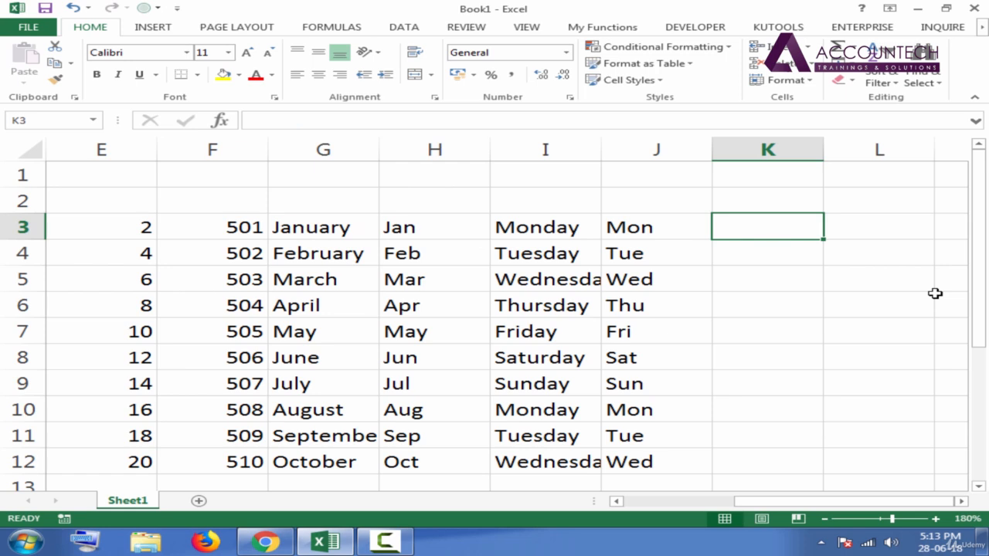
text(A)
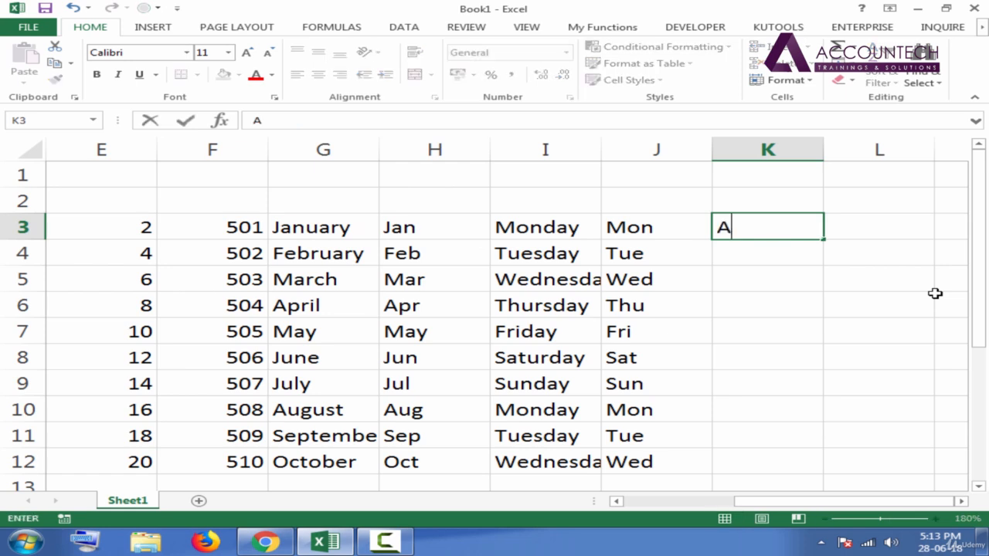
text(li)
key(Return)
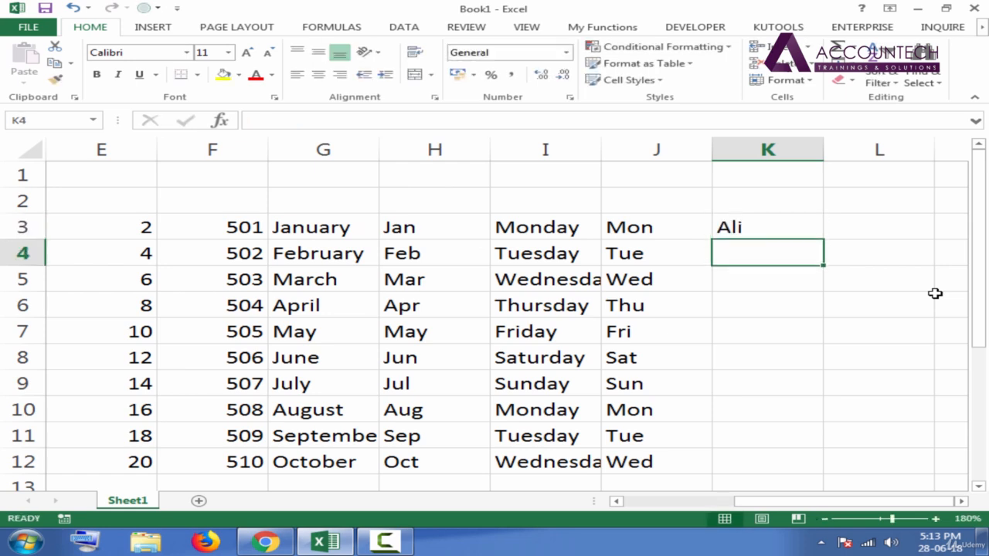
click(811, 231)
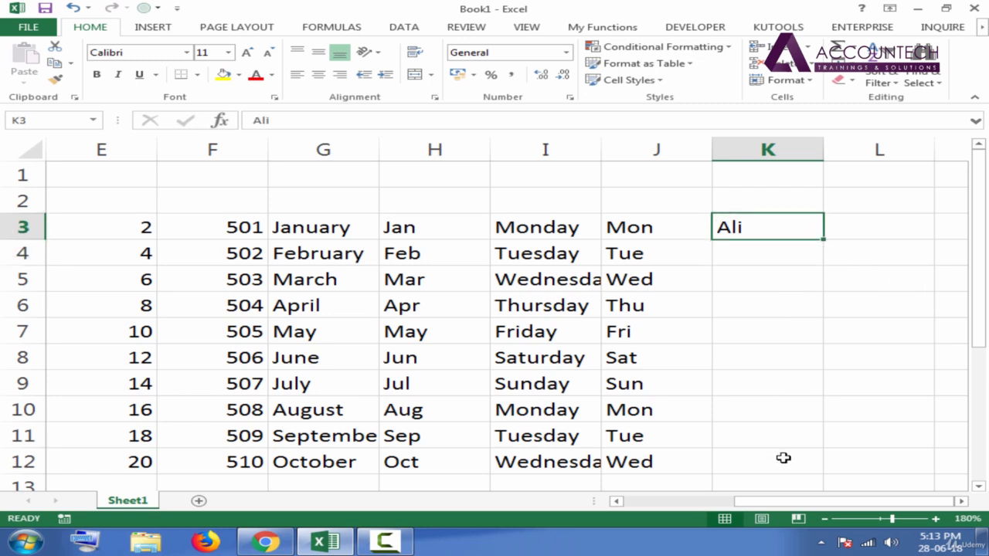
click(752, 259)
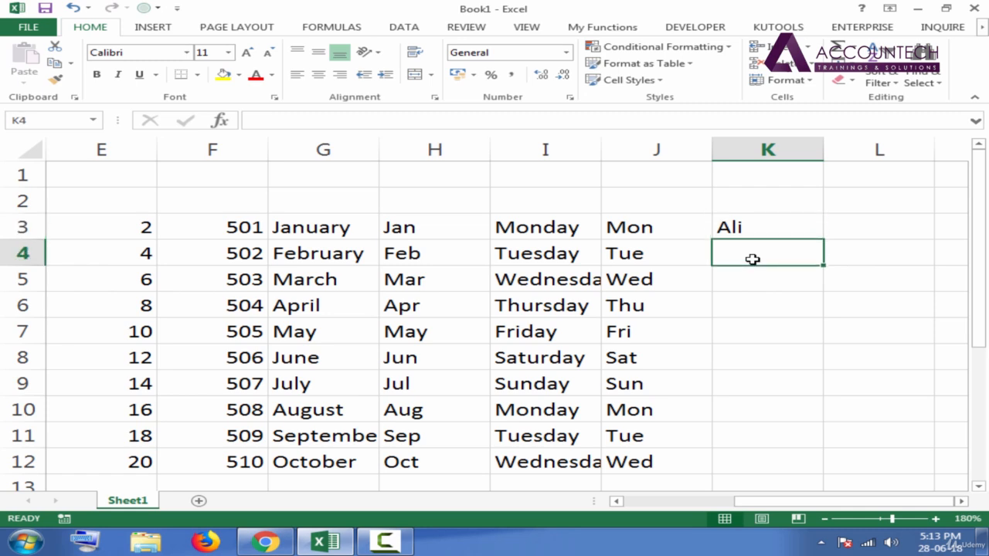
text(Bilal)
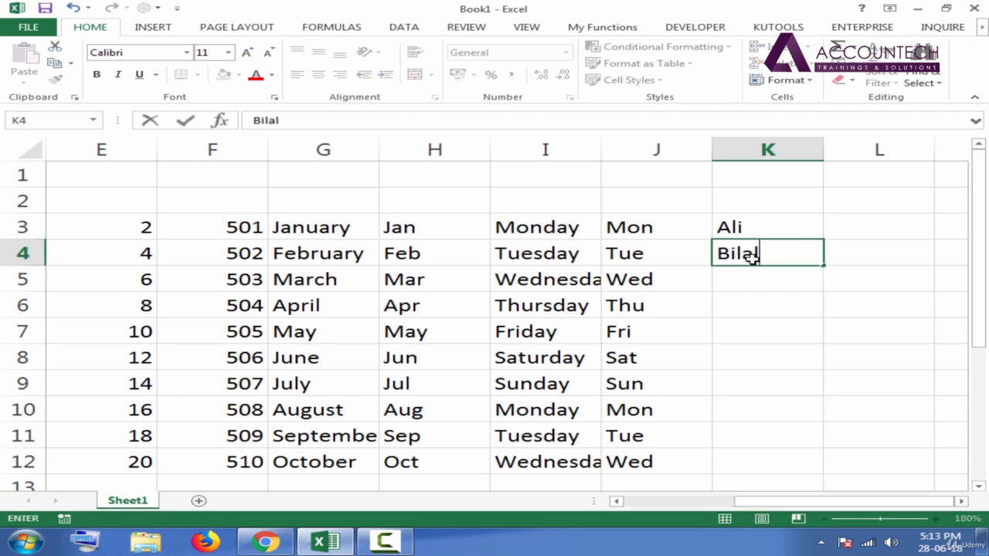
key(Return)
click(775, 249)
key(Delete)
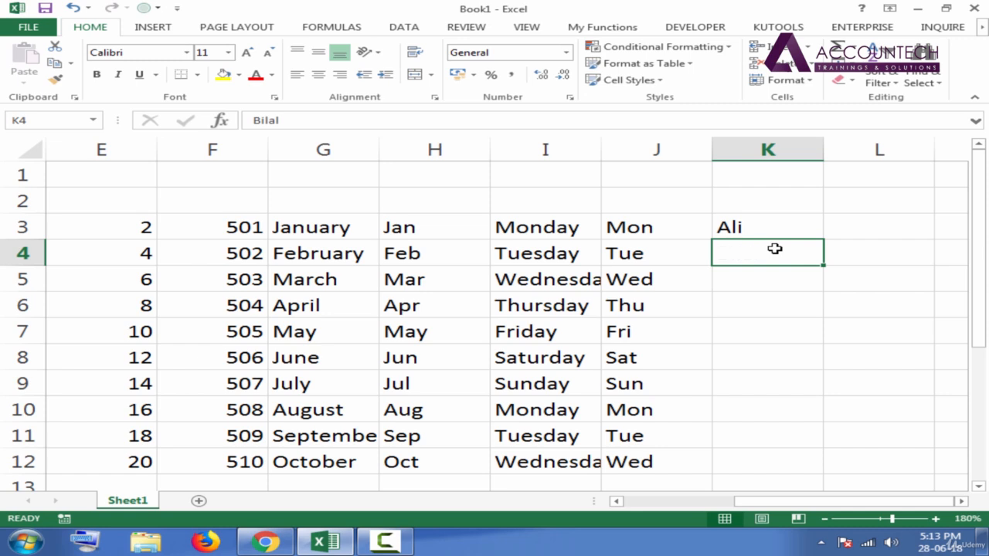
Fill the name in K3 down to K12.
click(753, 225)
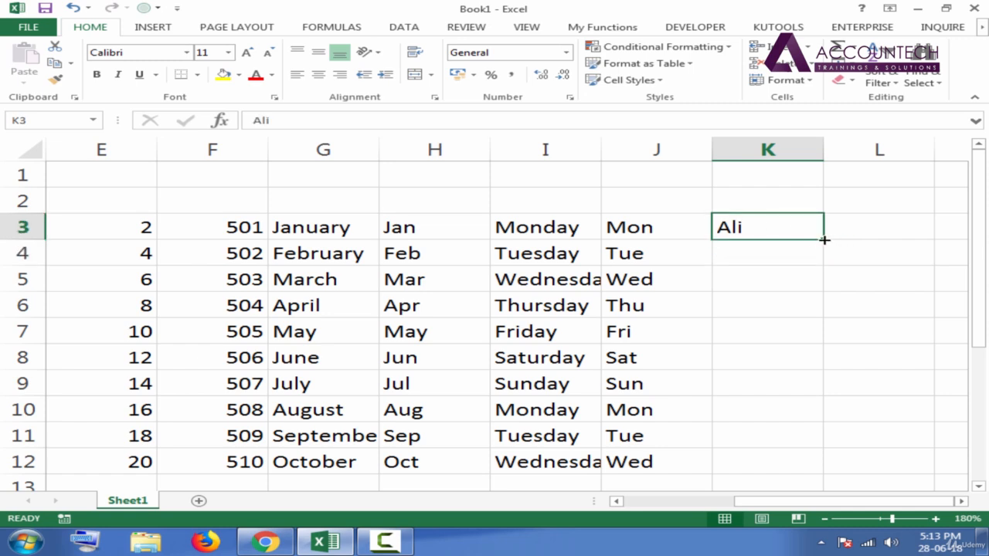
double_click(824, 240)
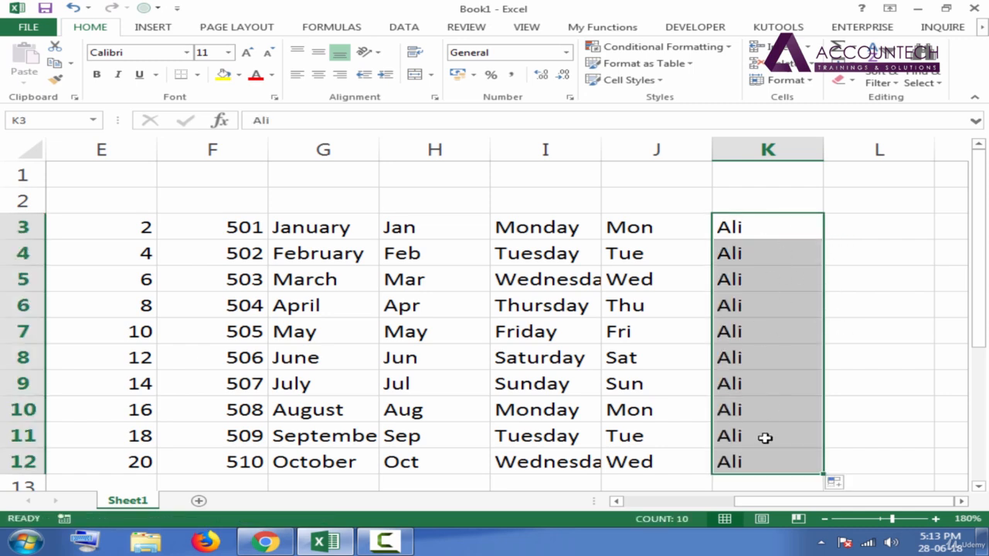
click(754, 253)
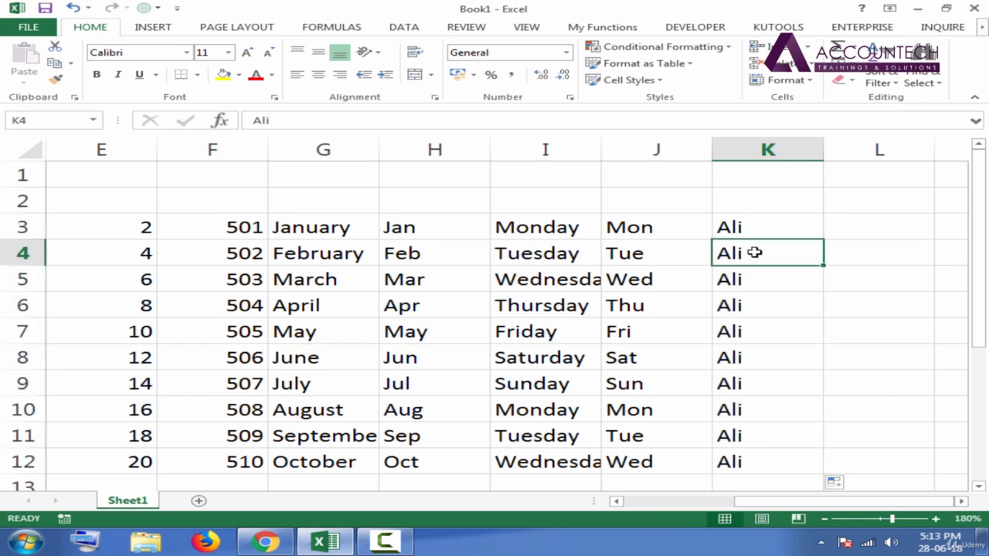
Clear the filled names from K4 to K12, keeping only the one in K3.
key(ctrl+shift+Down)
key(Delete)
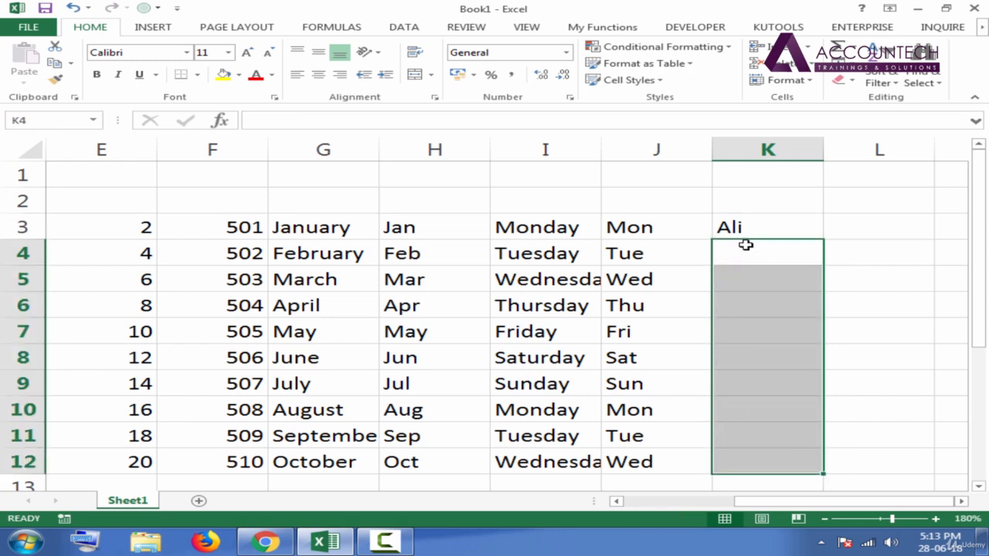
click(743, 230)
Enter a different person's first name in K4 and another person's full name in K5.
click(797, 263)
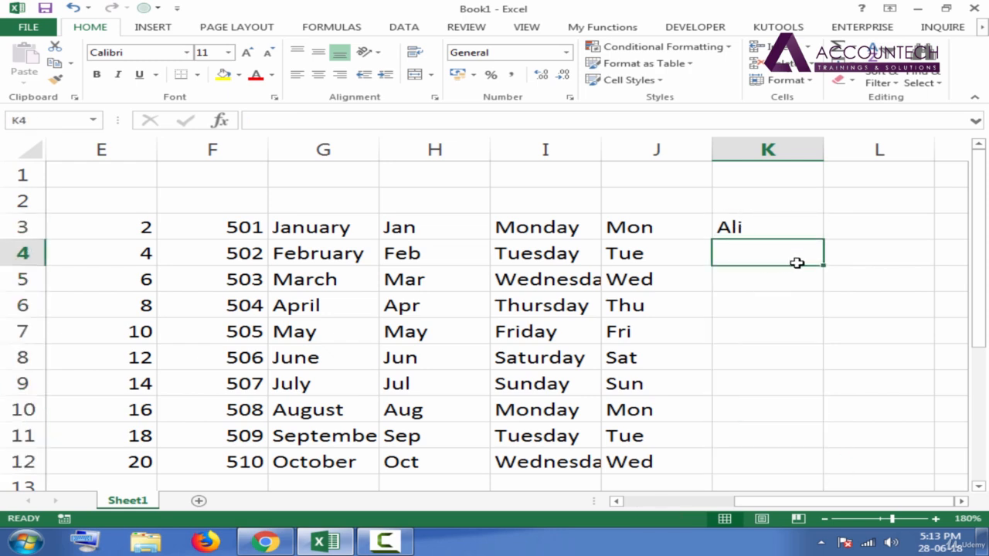
text(Bilal)
key(Return)
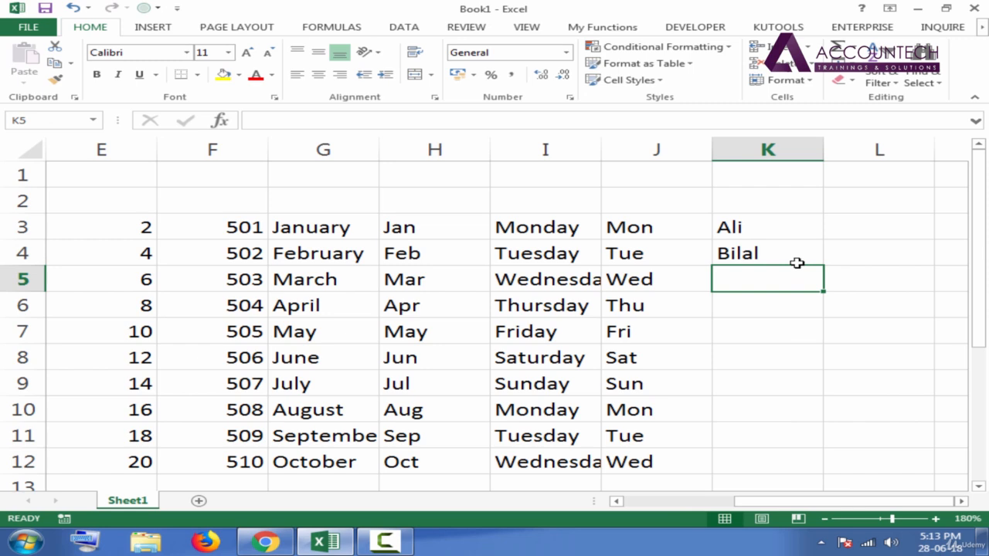
text(C)
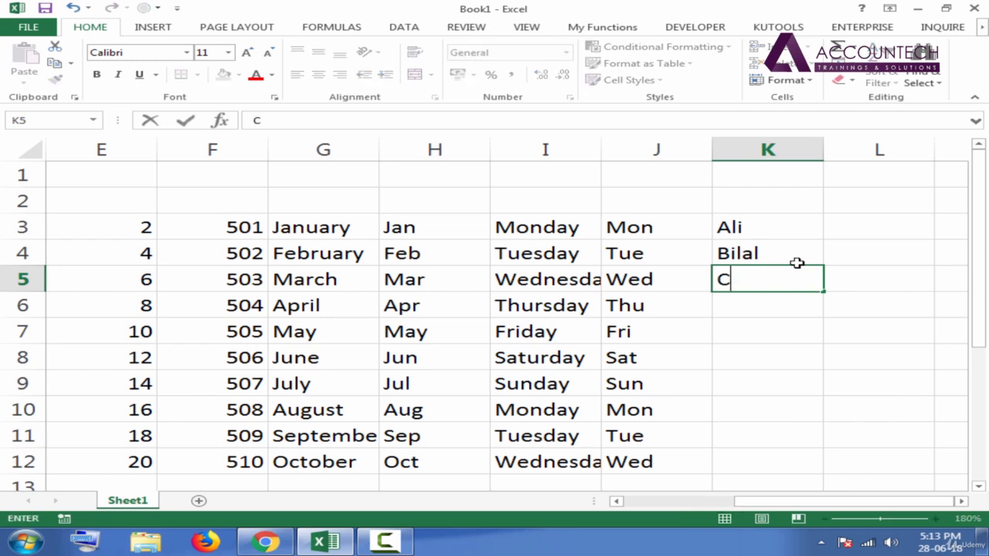
text(houdhry)
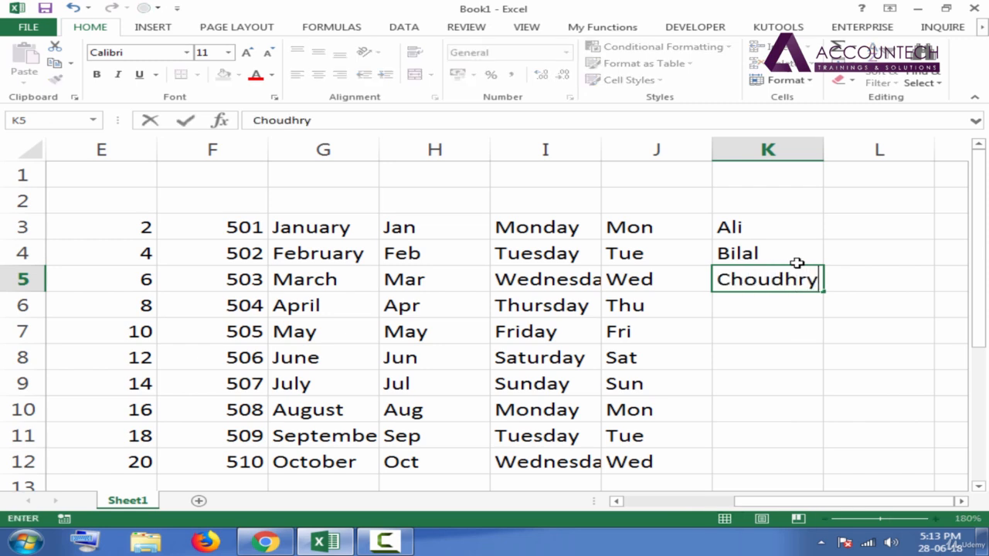
text( Asghar)
key(Return)
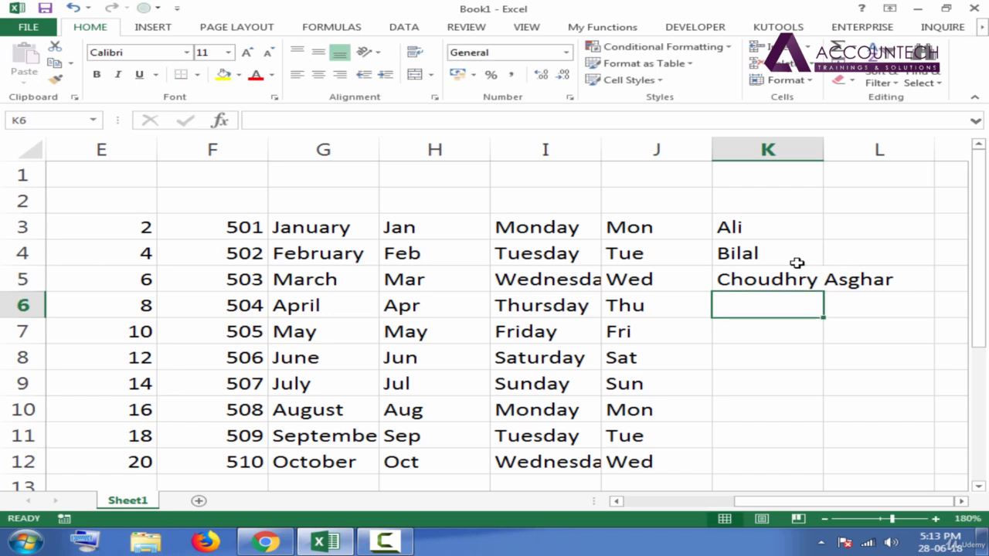
Enter two more people's first names in K6 and K7, and fit column K's width to its contents.
text(danial)
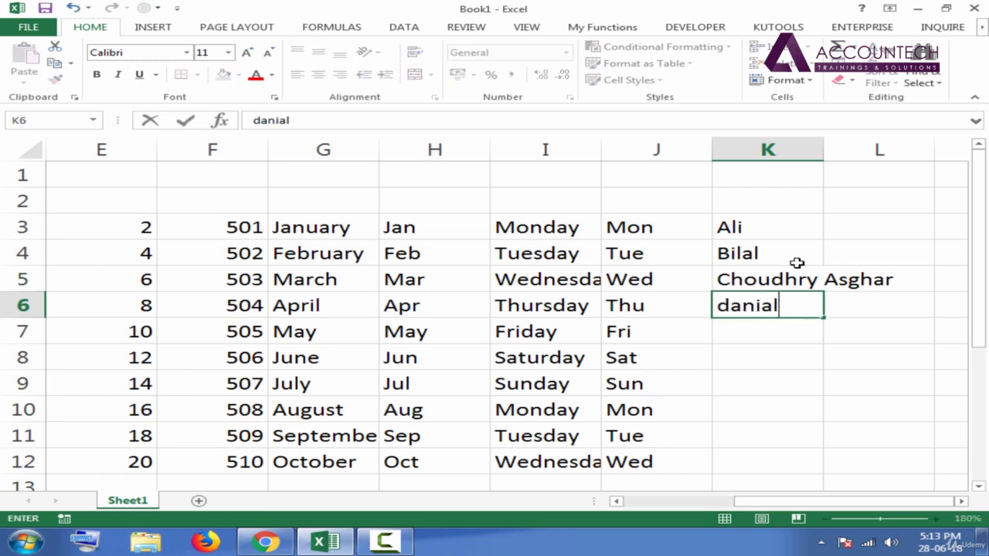
key(Return)
text(Es)
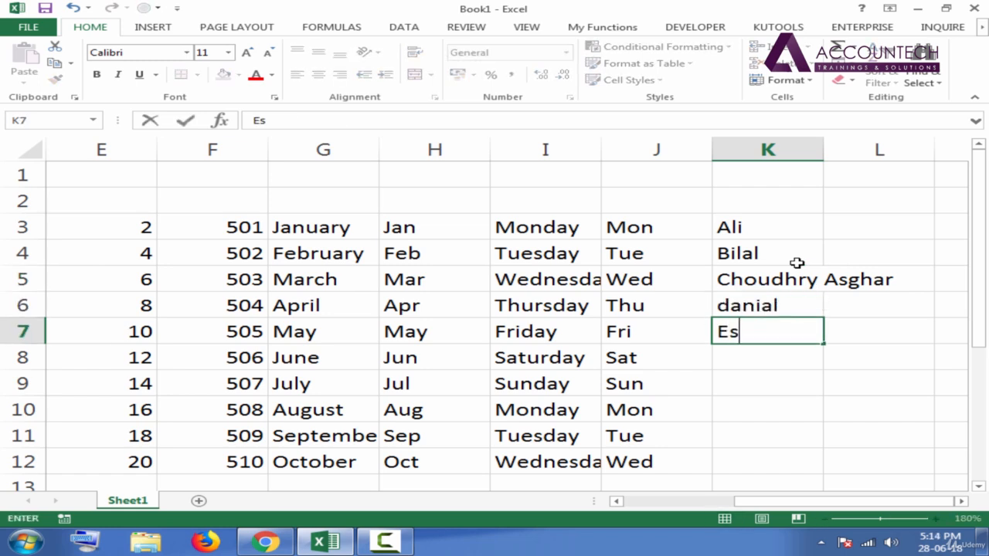
text(ha)
key(Return)
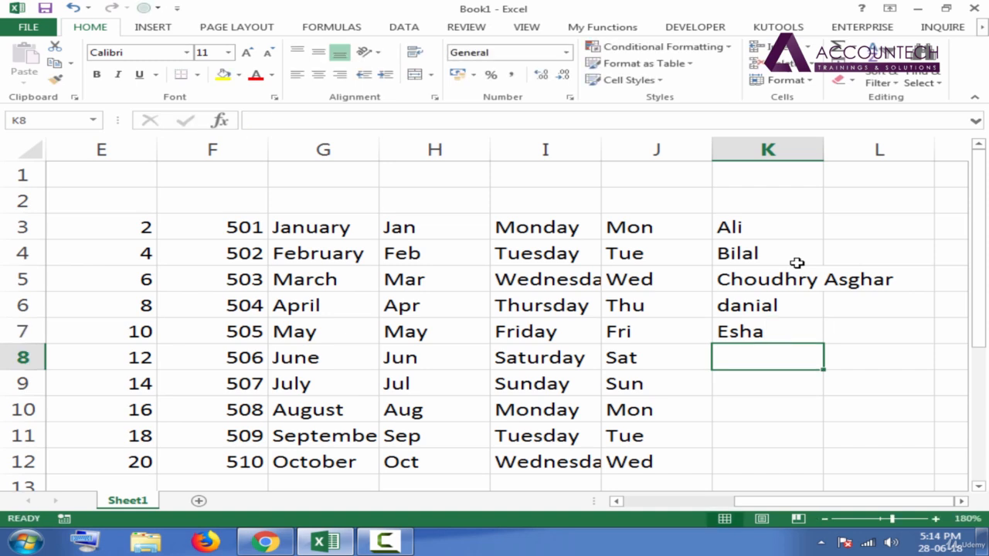
double_click(823, 149)
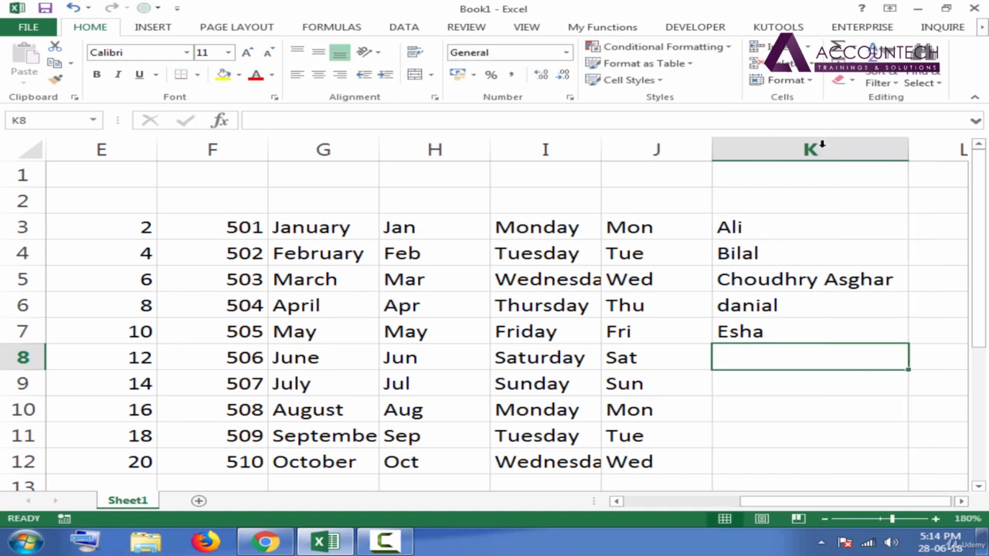
Compare the names in K3 to K7 with the month and weekday series in columns G to J.
click(752, 227)
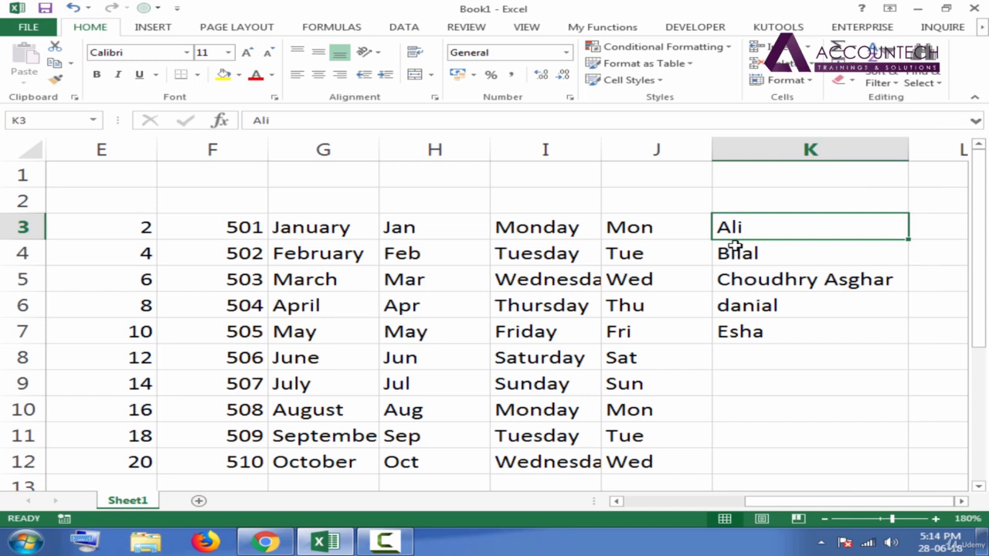
shift+click(750, 327)
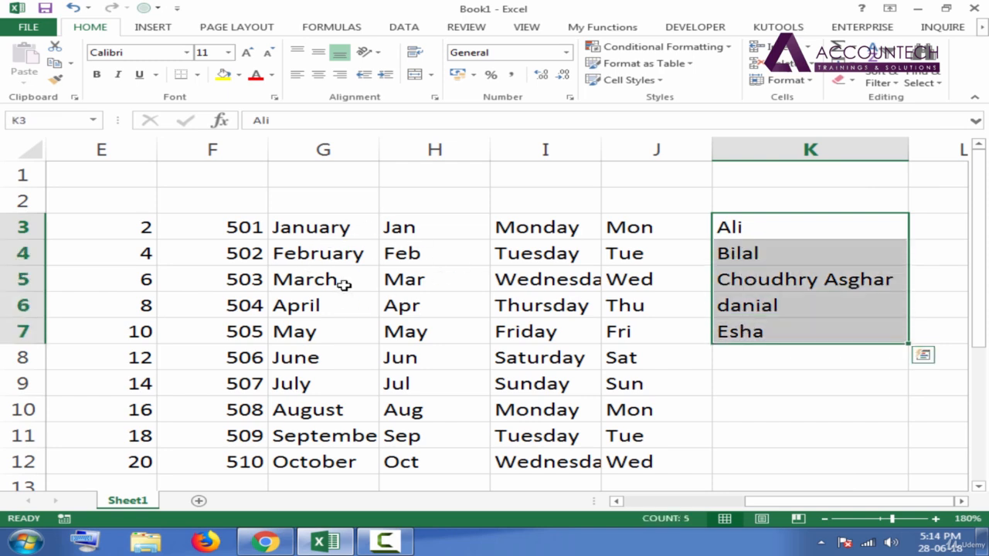
drag(327, 229, 623, 331)
click(651, 286)
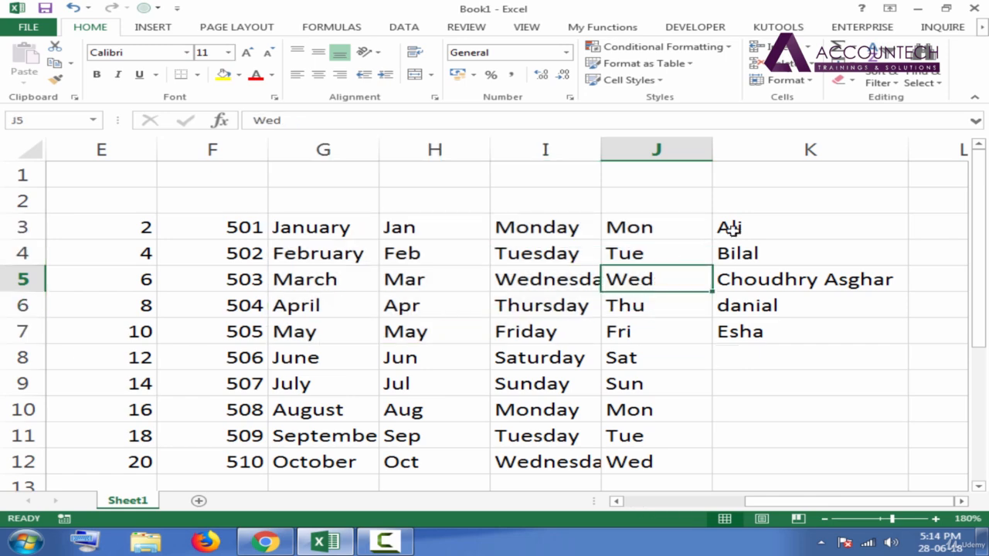
click(731, 229)
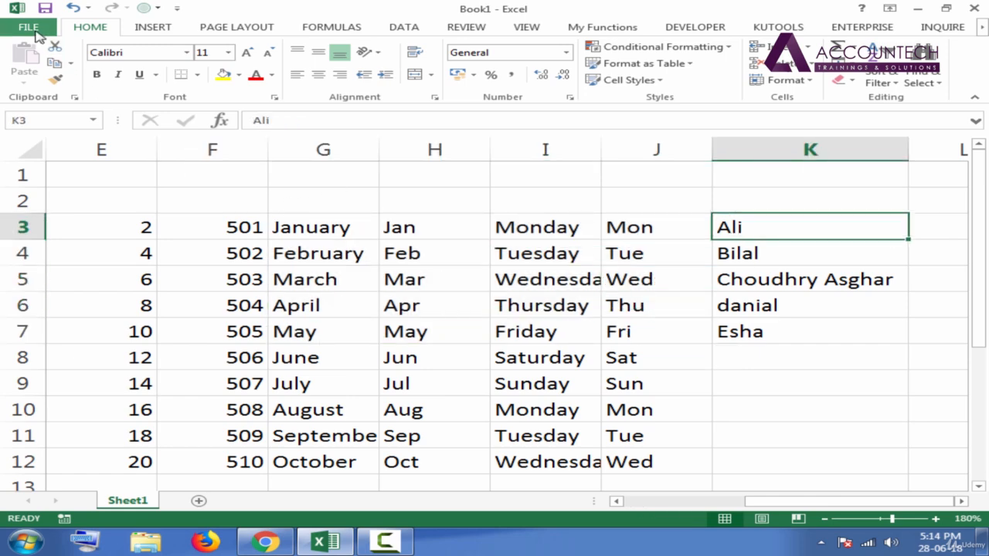
click(31, 29)
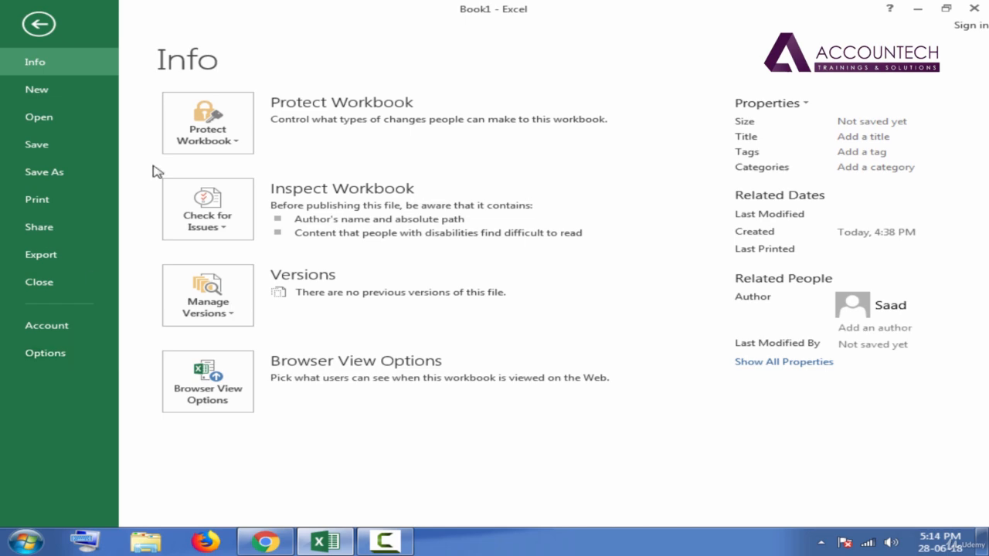
click(37, 25)
click(24, 28)
key(Escape)
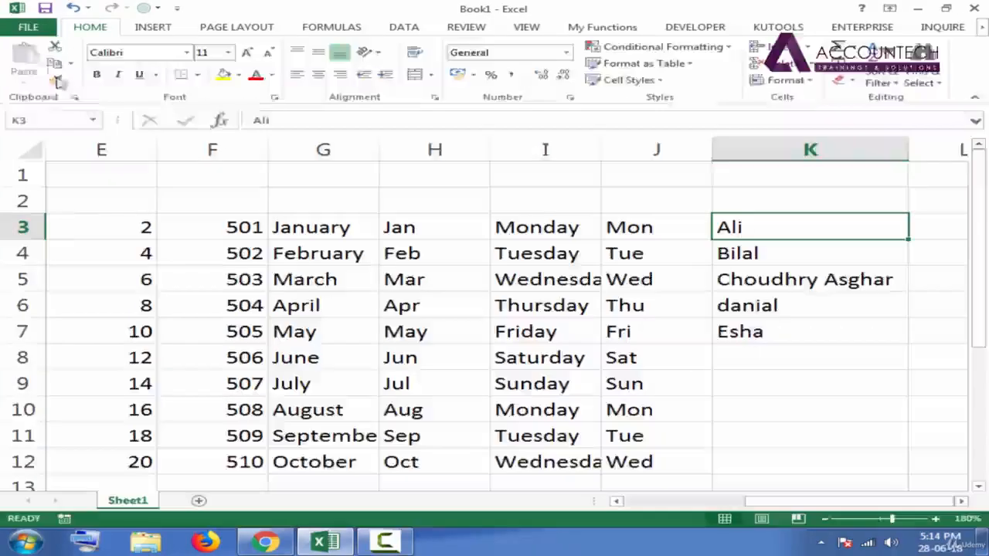
click(28, 26)
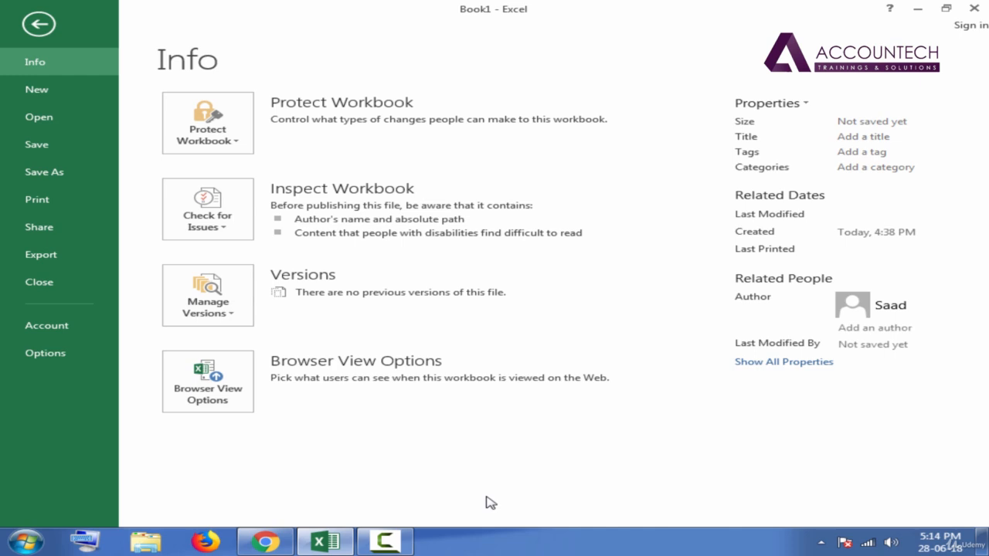
key(Escape)
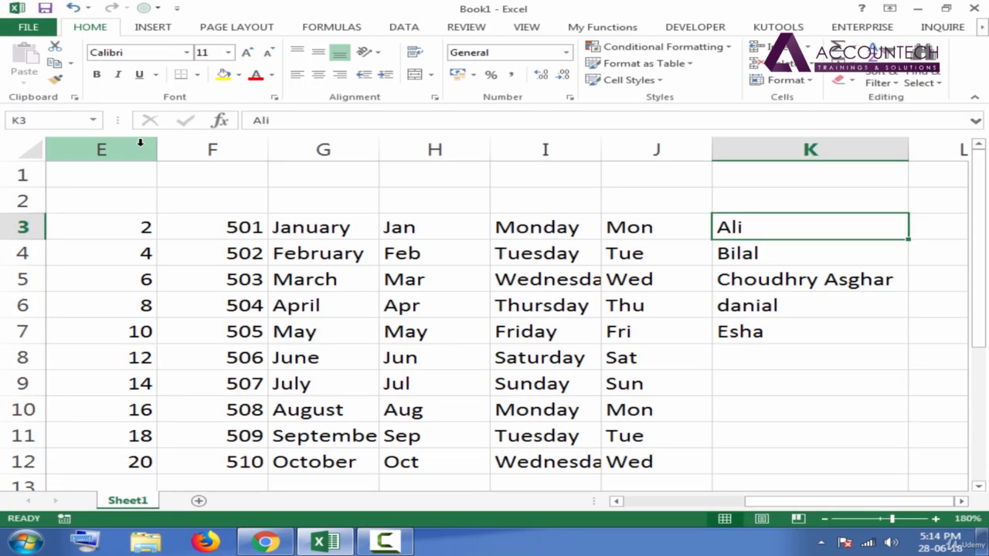
Open the program options at the Advanced category.
click(29, 28)
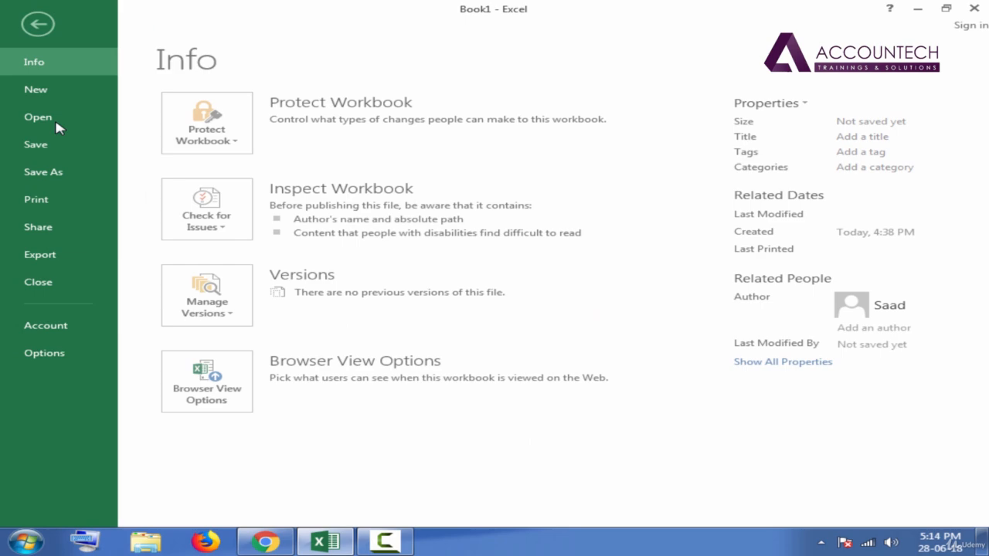
click(45, 353)
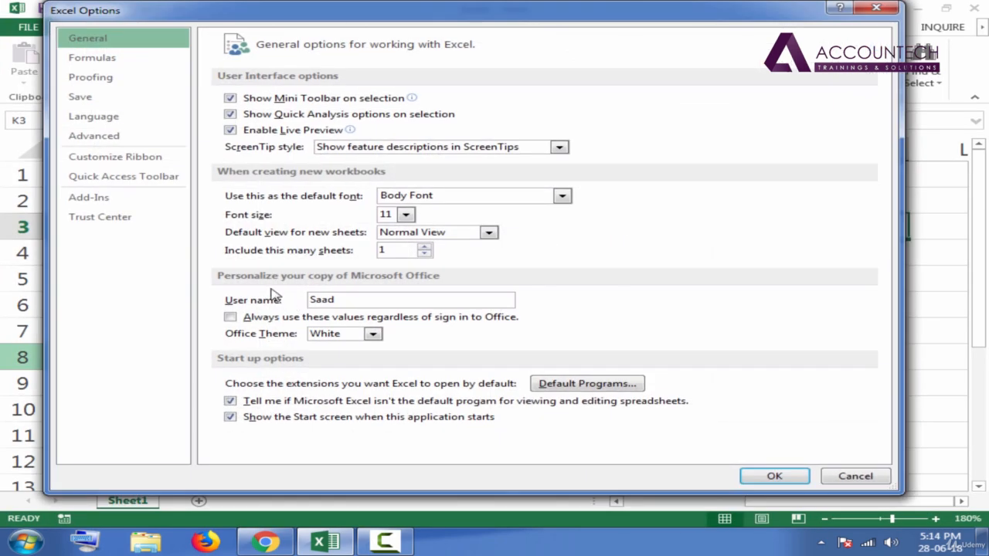
click(135, 144)
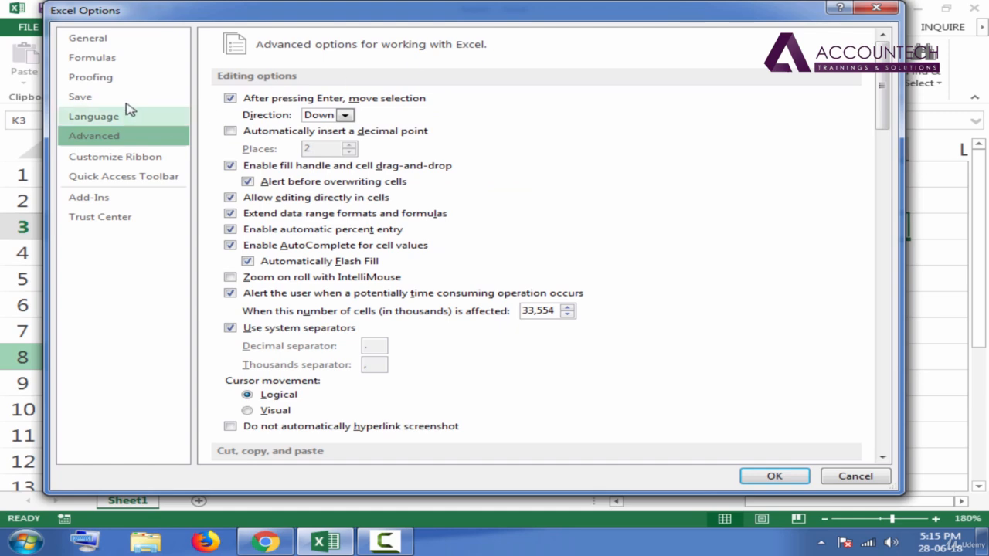
Look through the General, Formulas, Proofing, Save and Language option categories, and return to the Advanced options.
click(98, 44)
click(105, 61)
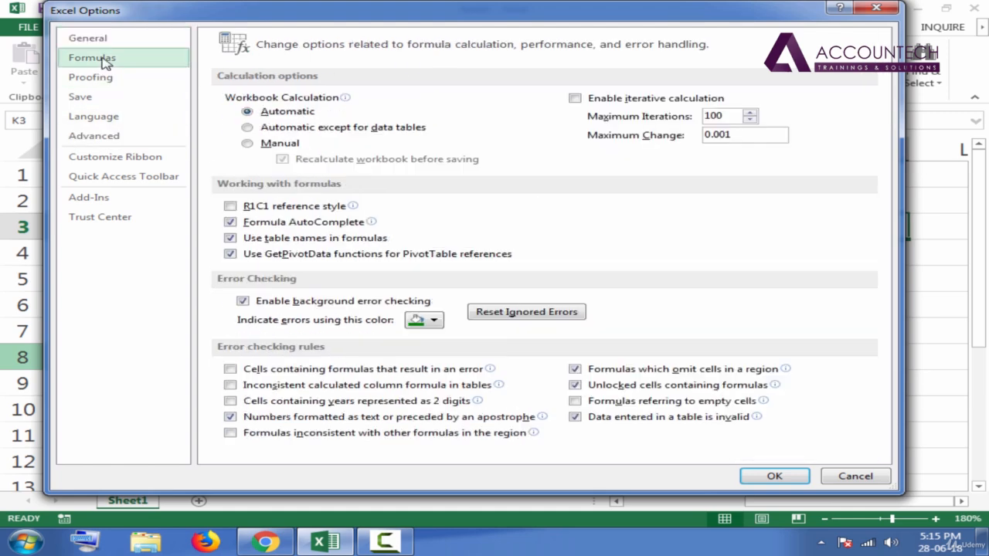
click(89, 78)
click(97, 98)
click(100, 119)
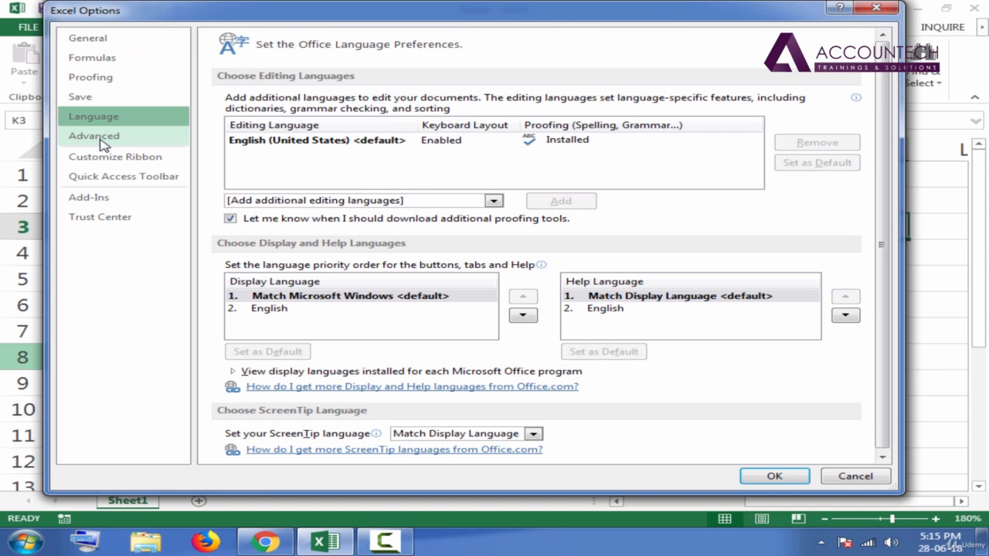
click(104, 142)
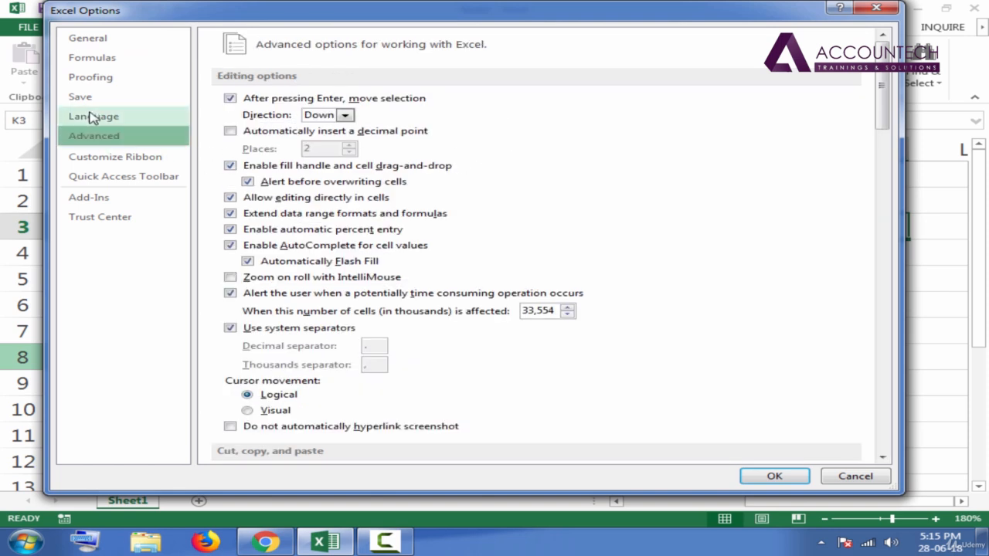
click(99, 78)
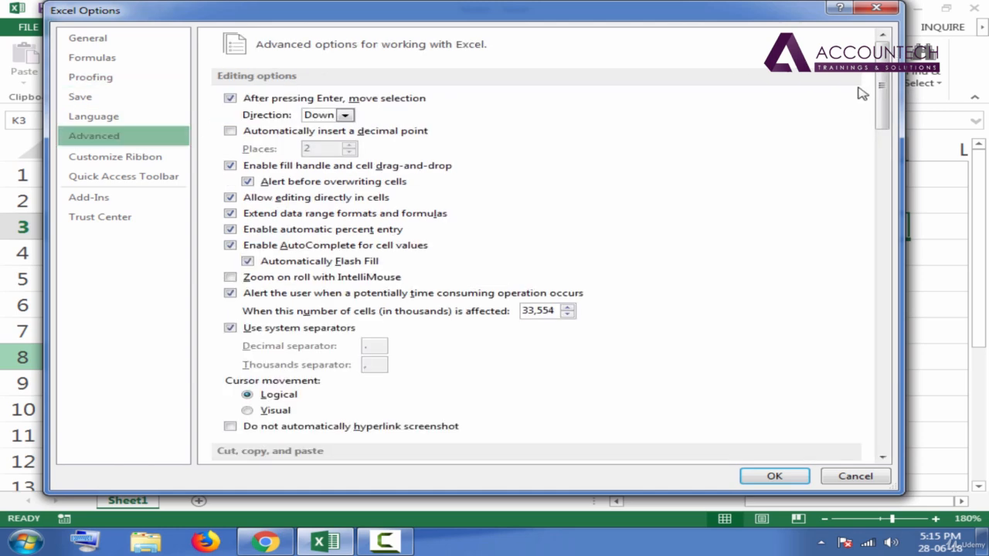
Open the custom lists editor for sorts and fill sequences from the General section of the Advanced options.
drag(883, 97, 860, 367)
scroll(860, 367, up, 15)
scroll(881, 93, down, 4)
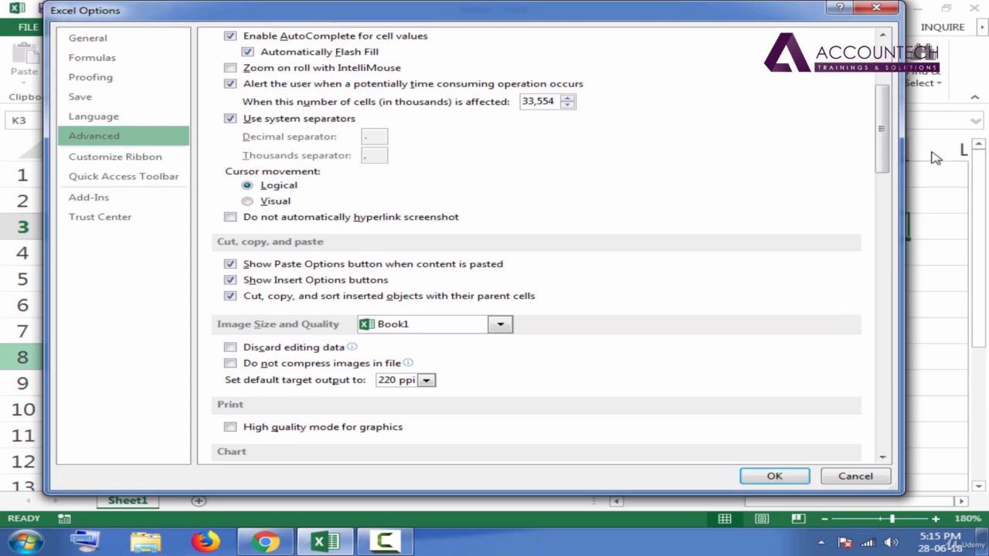
drag(885, 133, 887, 363)
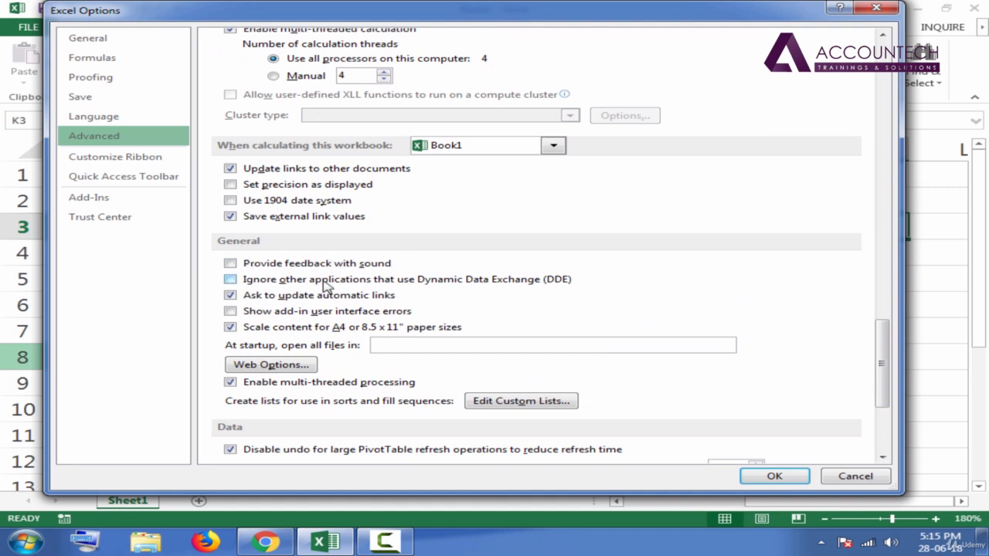
click(519, 402)
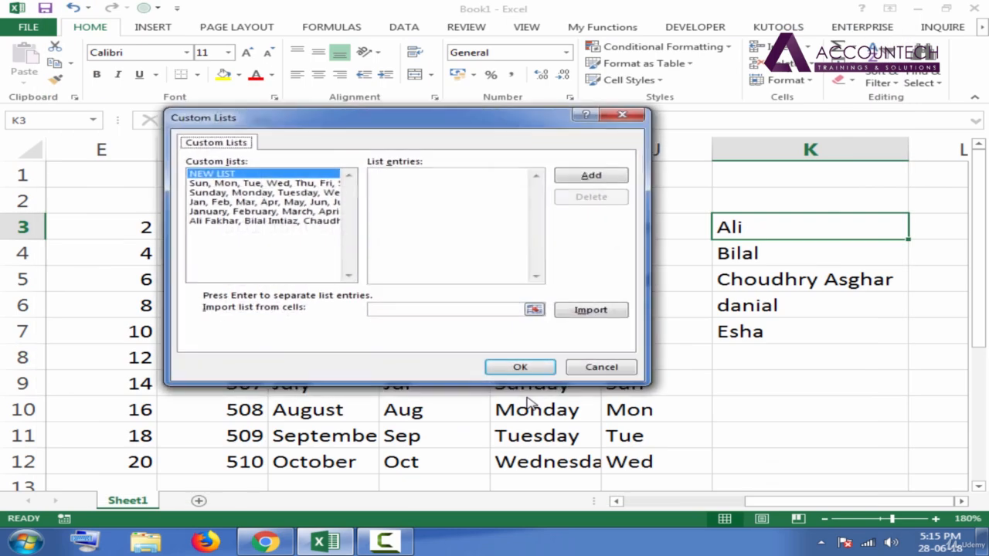
Examine the entries of the built-in weekday and month custom lists, in both full and abbreviated forms.
click(233, 184)
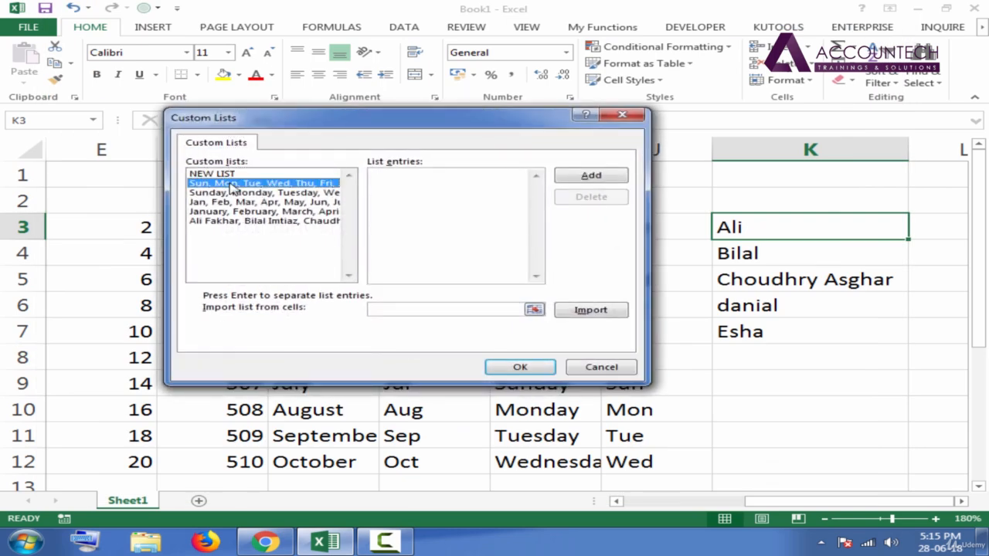
click(234, 192)
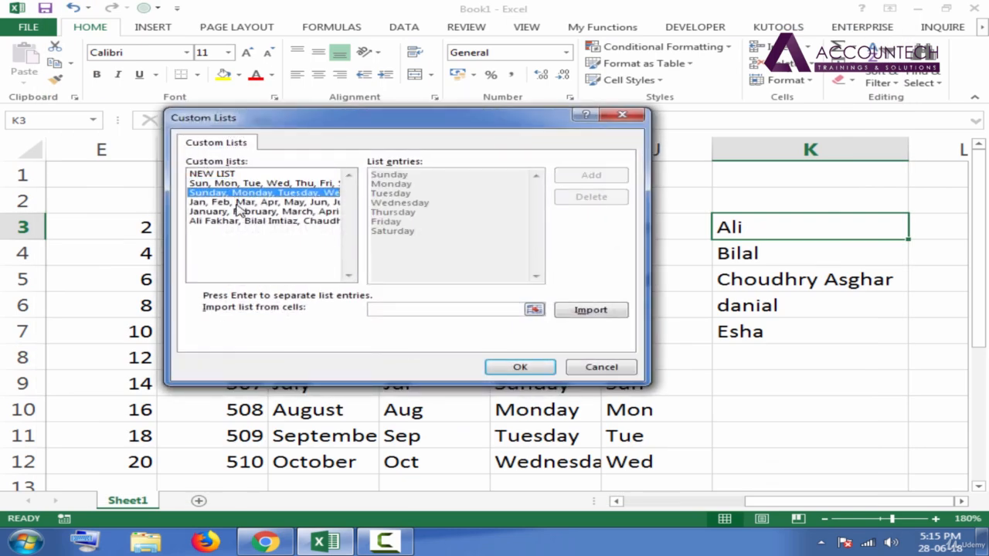
click(237, 202)
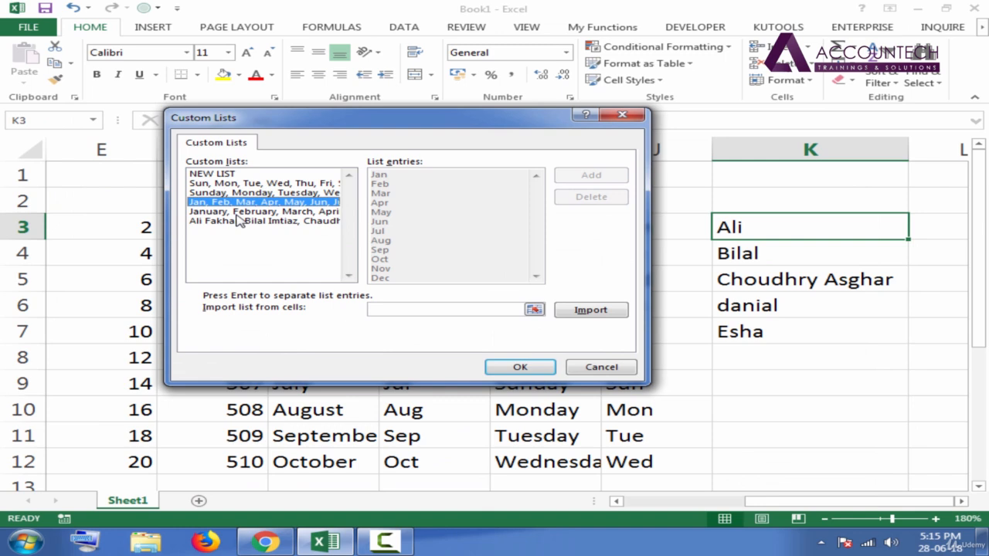
click(240, 211)
click(240, 201)
click(240, 193)
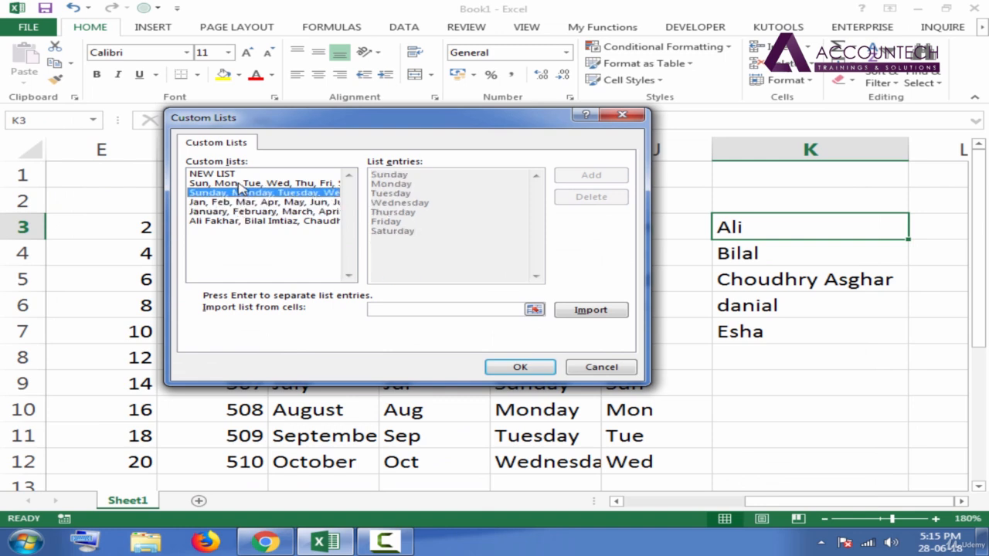
click(241, 184)
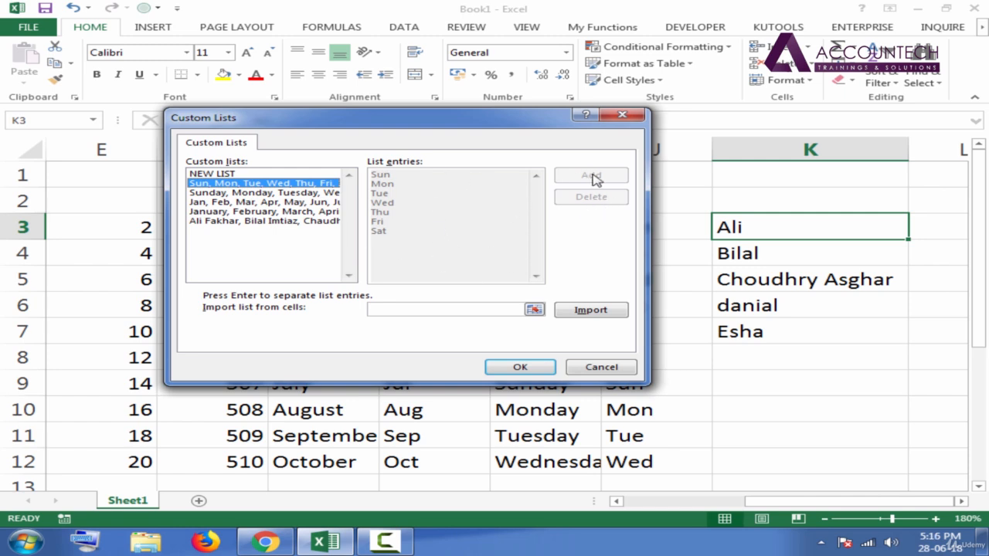
Start a new custom list and set its import range to the names in cells K3:K7.
click(220, 176)
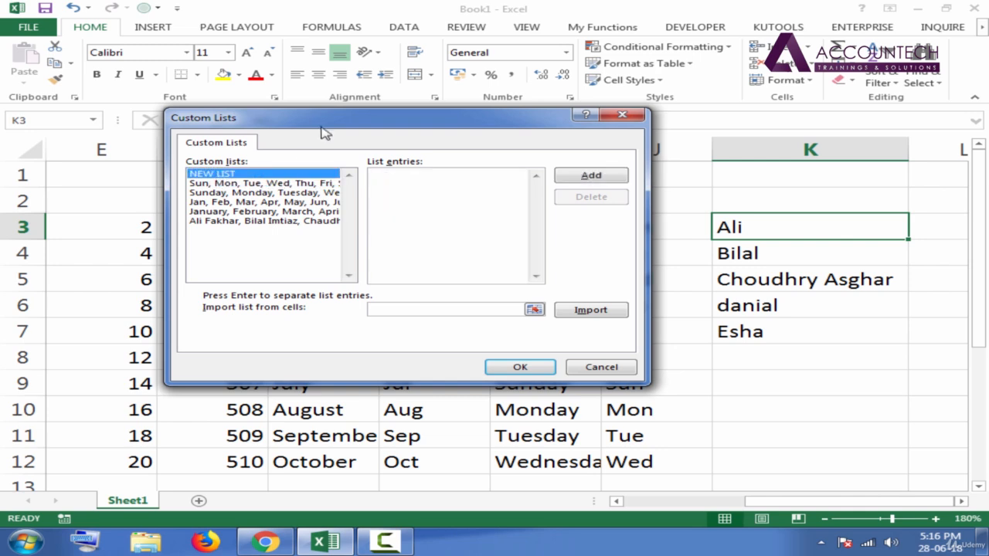
drag(324, 123, 203, 114)
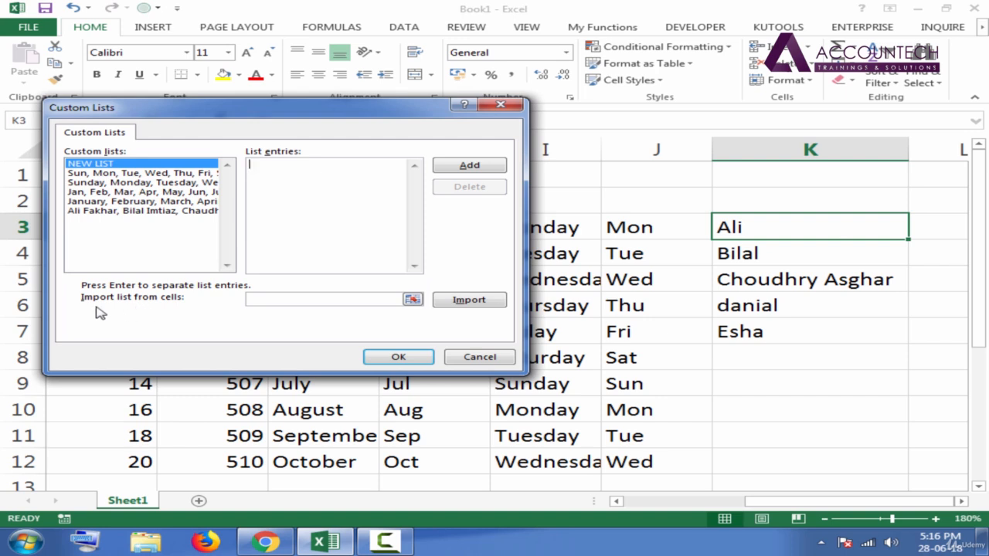
click(273, 301)
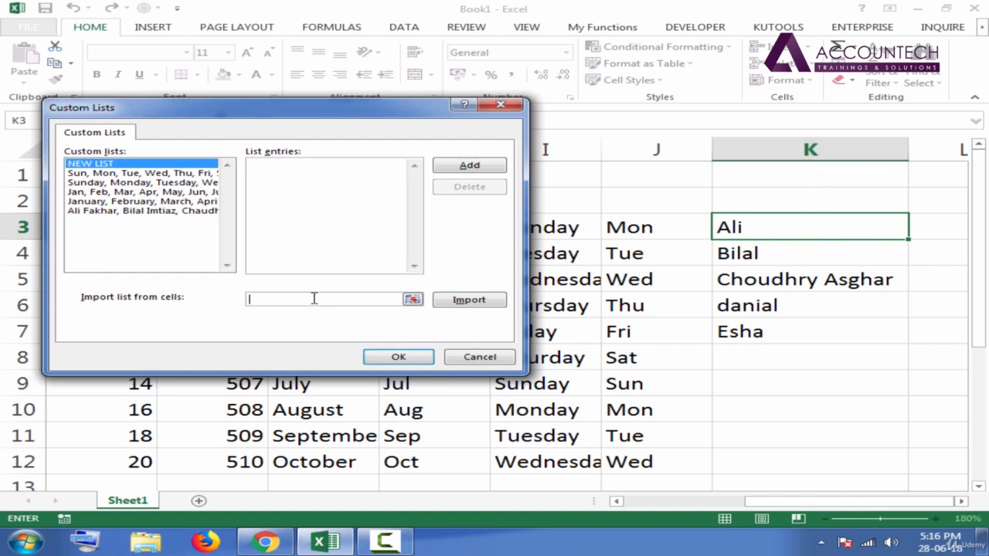
drag(383, 110, 507, 108)
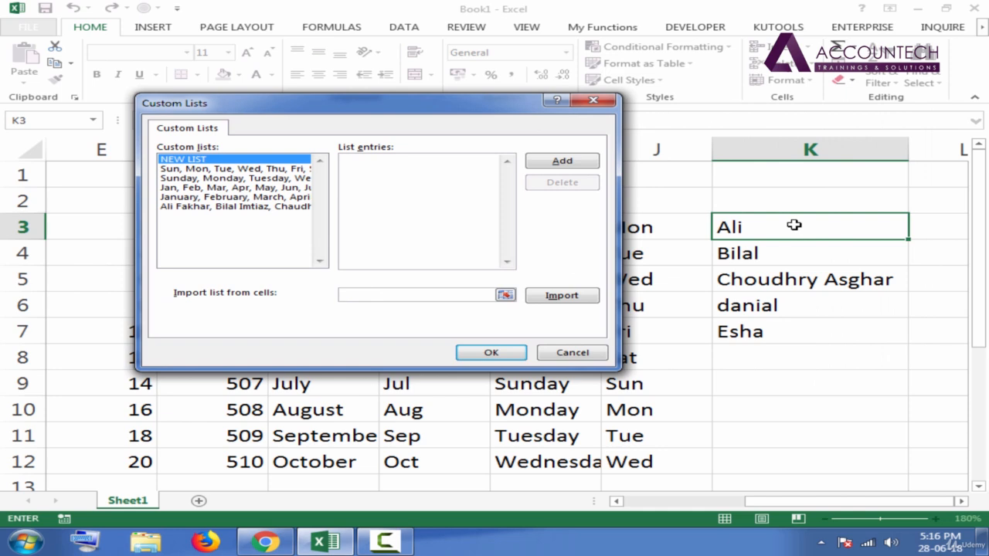
drag(794, 225, 799, 332)
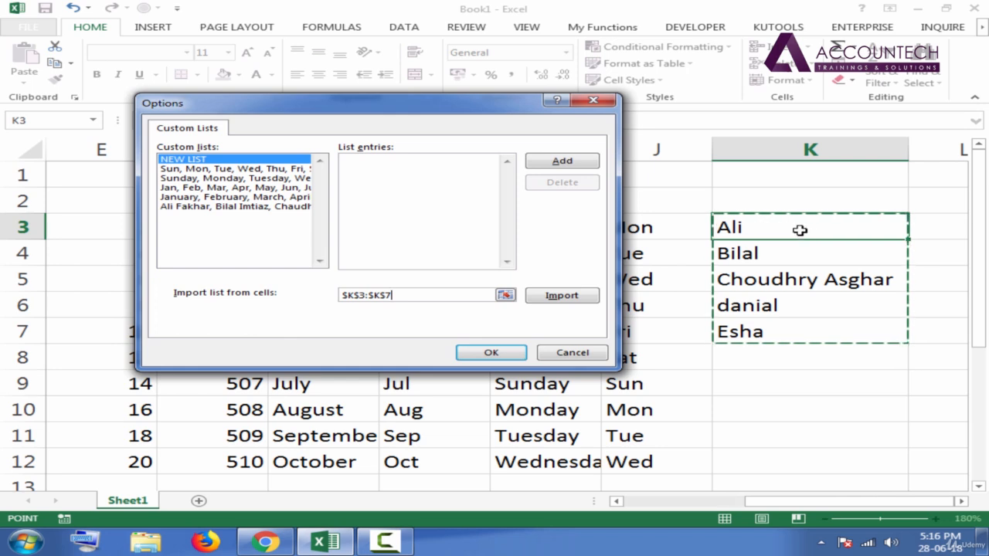
drag(809, 225, 810, 334)
click(370, 298)
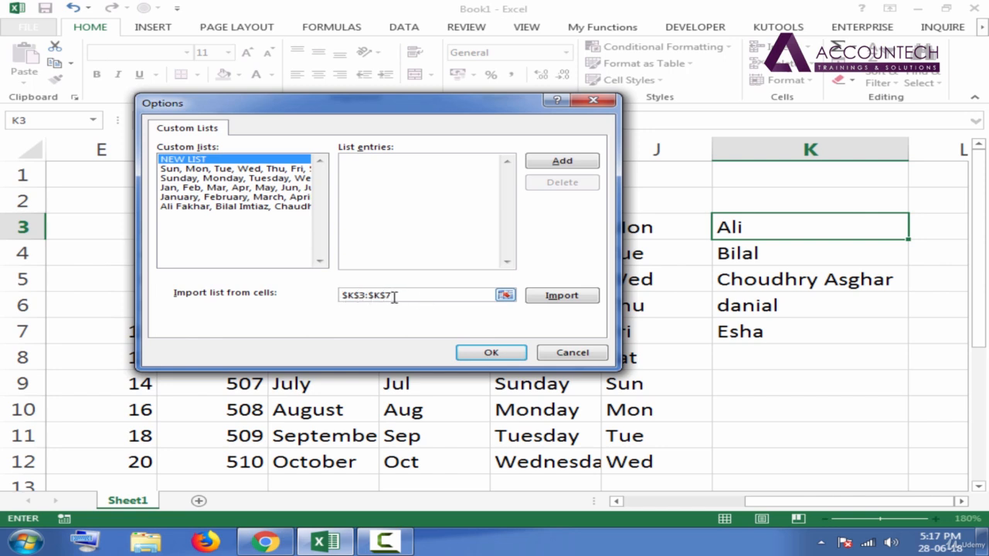
Import the custom list from the specified range and accept both the custom lists and the program options.
click(586, 302)
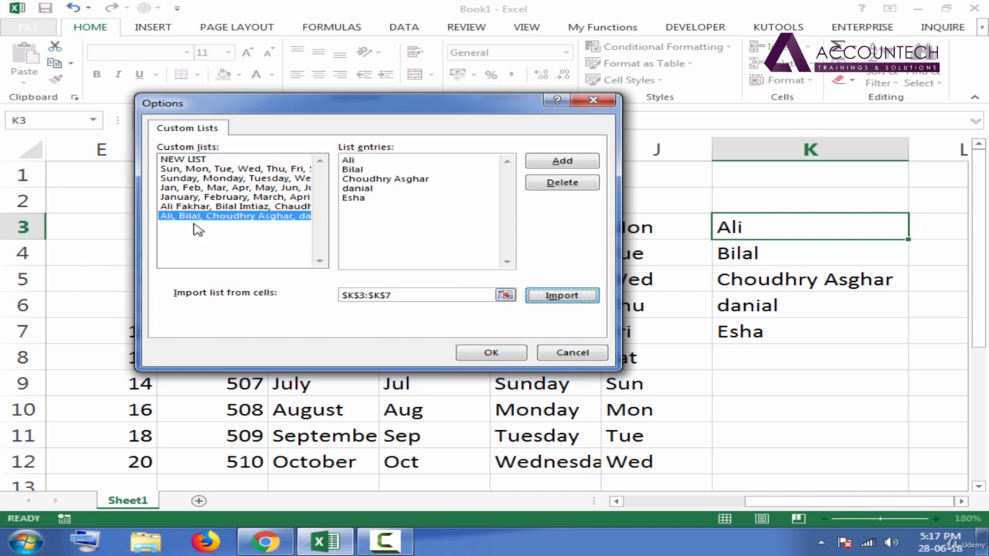
click(499, 355)
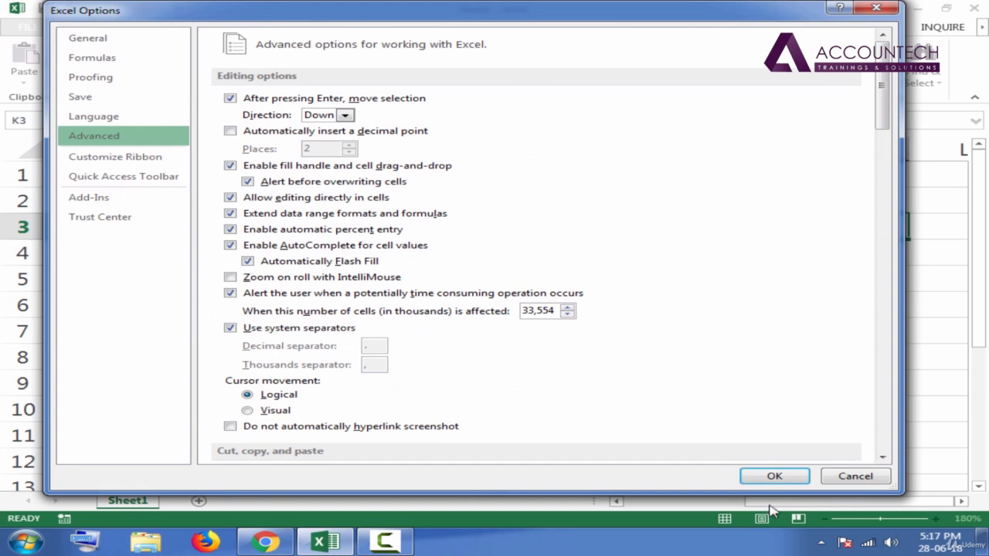
click(772, 477)
Clear the names in K3:K7 and enter only the custom list's first name in K3.
drag(813, 225, 796, 326)
key(Delete)
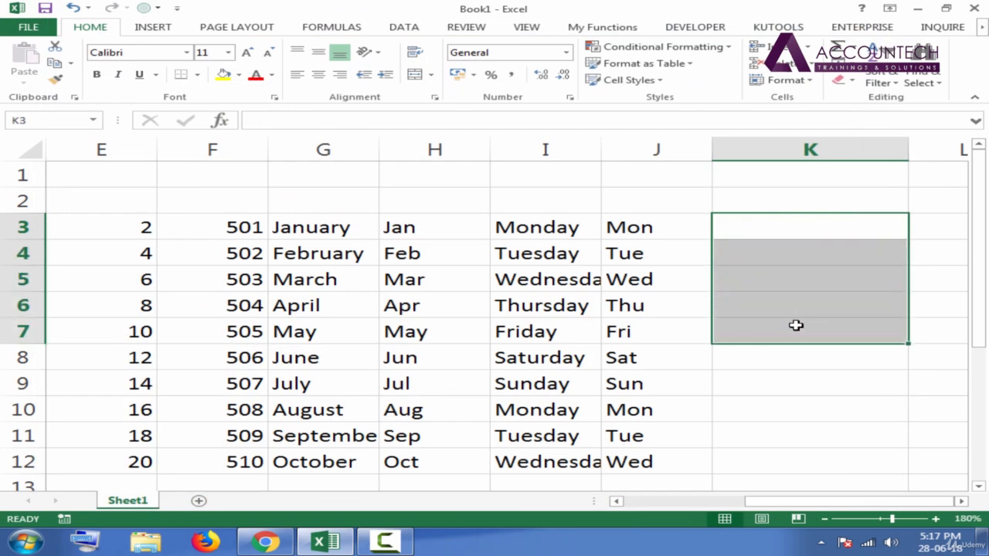
click(759, 236)
text(Ali)
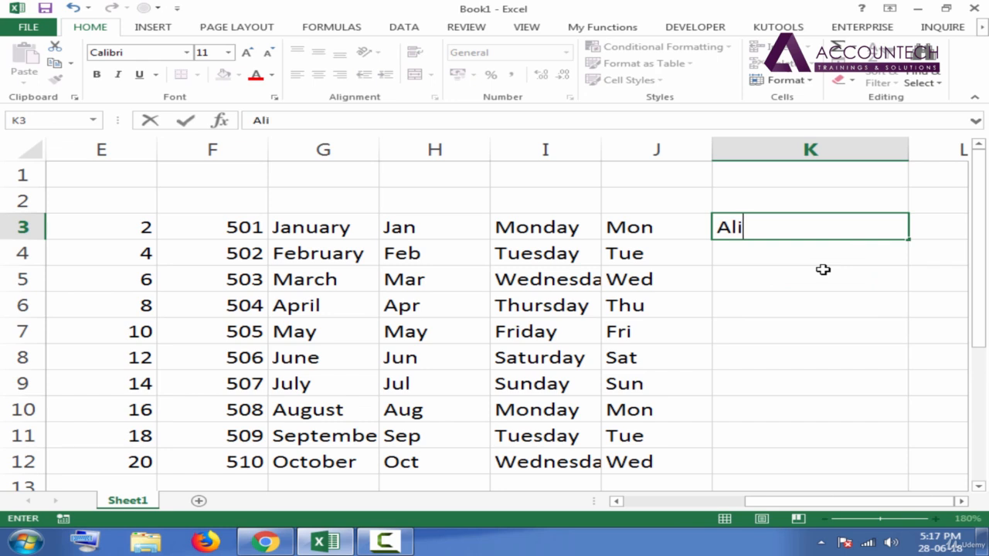
key(Return)
AutoFill the name in K3 down through K12 using the custom list.
click(865, 231)
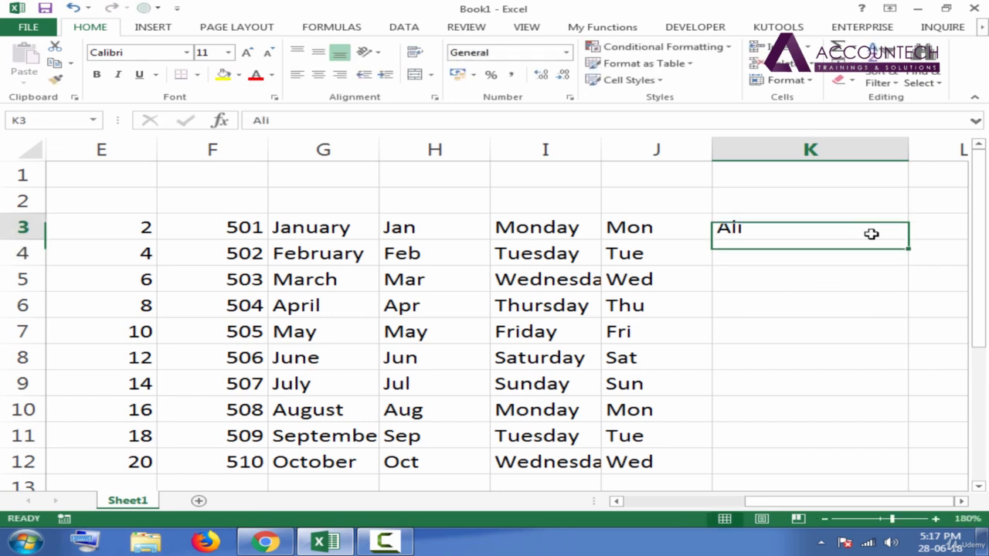
double_click(912, 240)
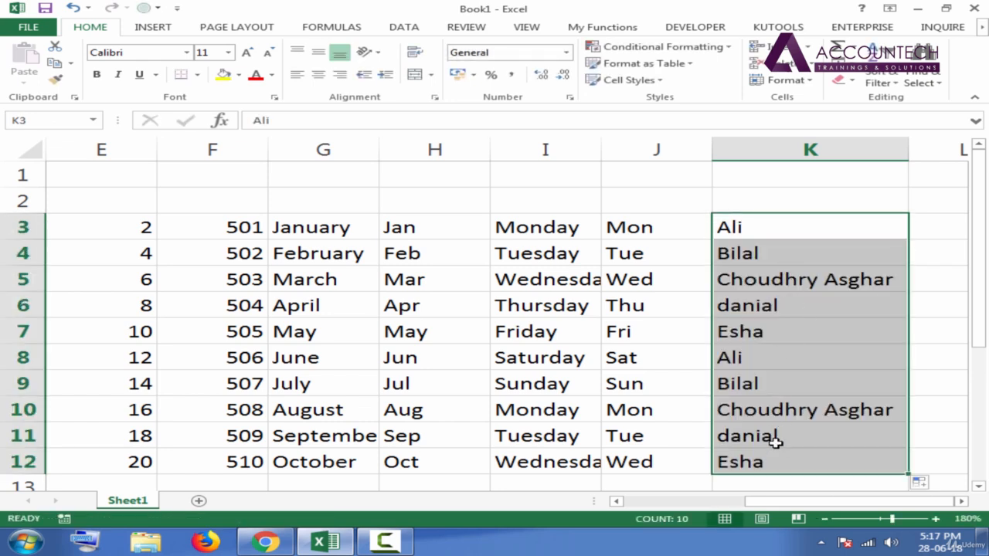
click(768, 334)
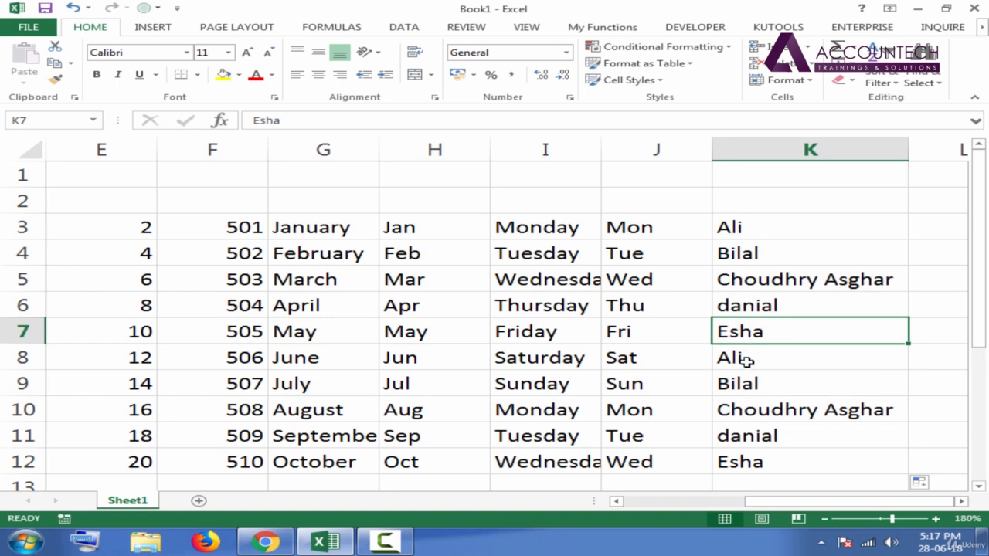
Launch Excel 2013 again with a blank workbook and enter the custom list's first name in B3.
click(17, 533)
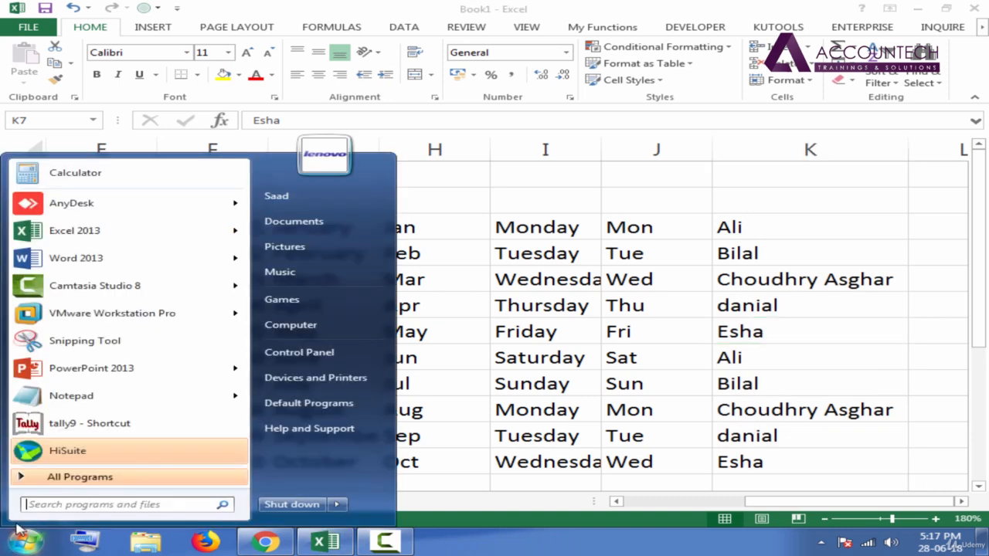
click(93, 235)
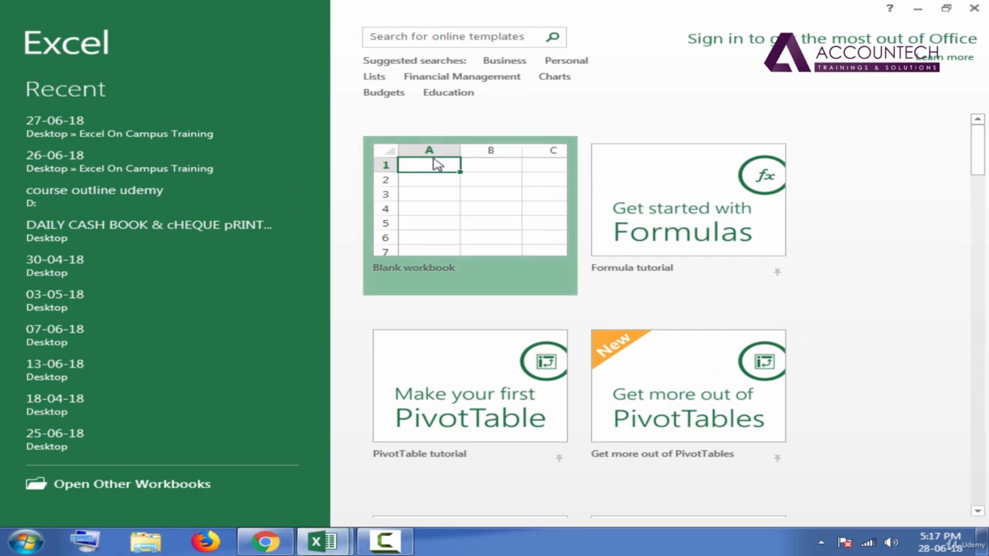
click(446, 163)
click(139, 194)
text(Ali)
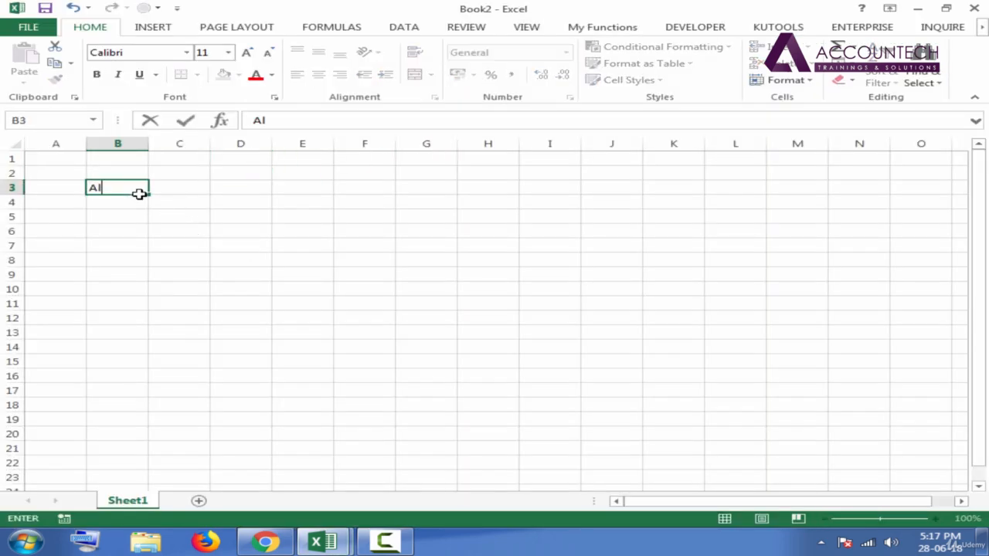
key(Return)
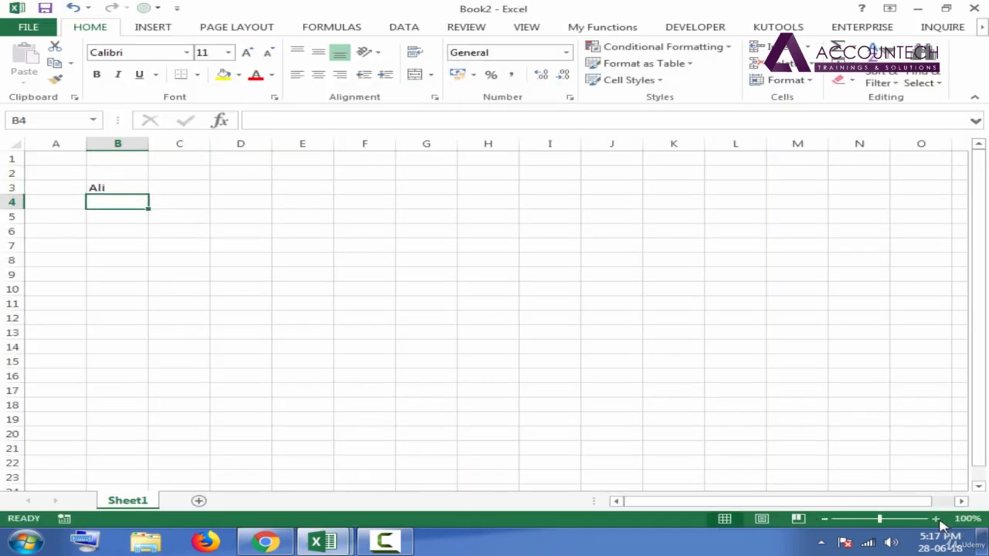
AutoFill the name in B3 down through B11, and close the new workbook without saving.
click(888, 519)
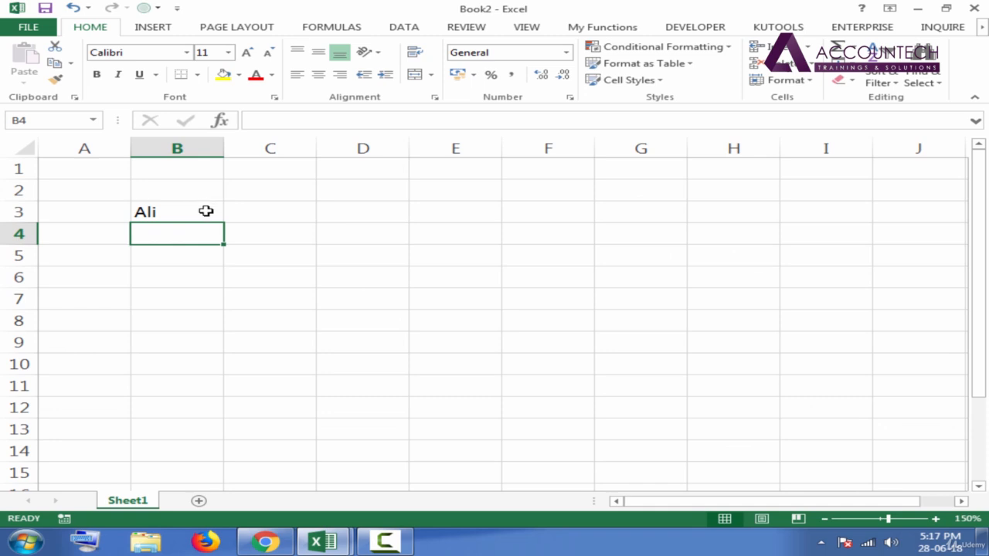
click(206, 211)
drag(224, 225, 236, 393)
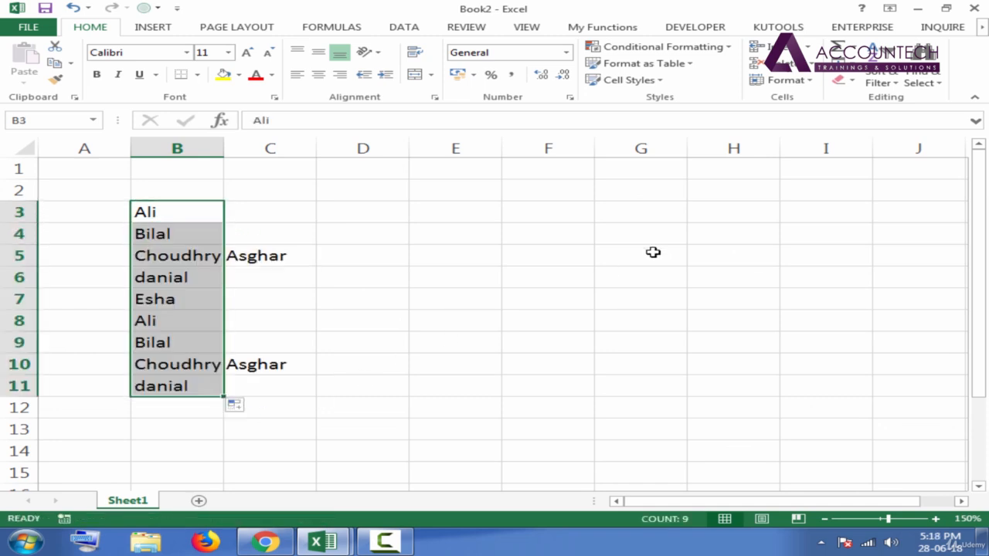
click(971, 9)
click(503, 286)
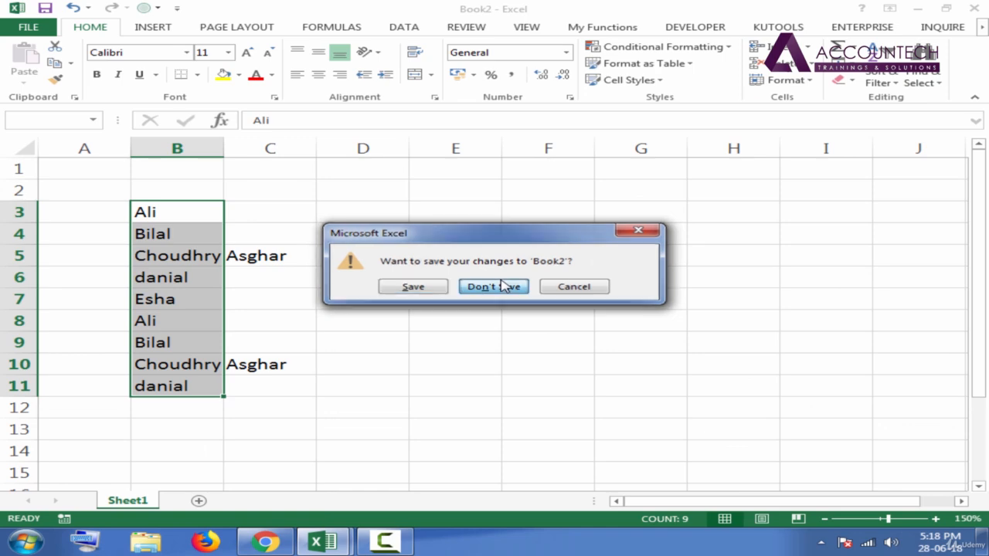